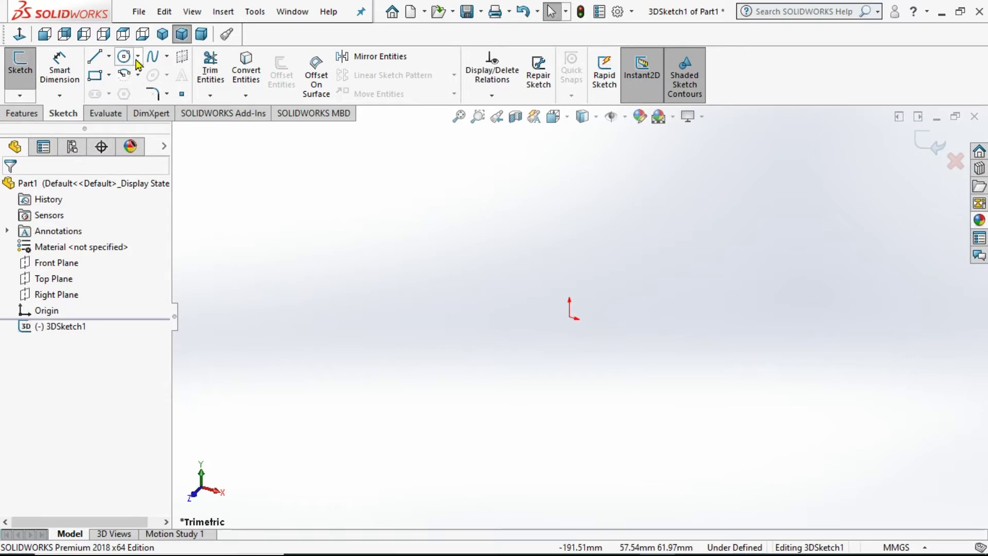
Sketch a line about 36 mm long from the origin along negative X, then one about 53 mm upward along Y
{"action": "left_click", "coordinate": [569, 317]}
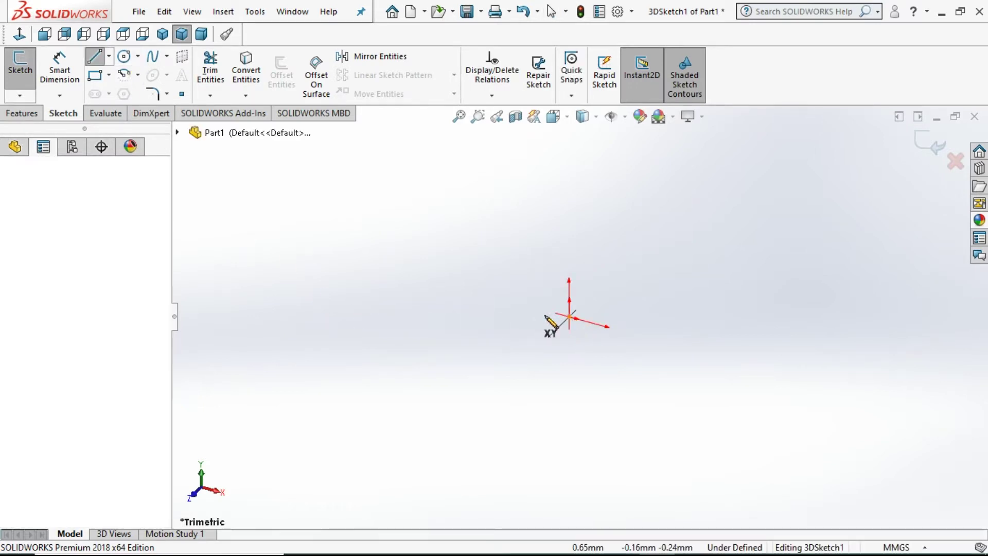
{"action": "left_click", "coordinate": [508, 300]}
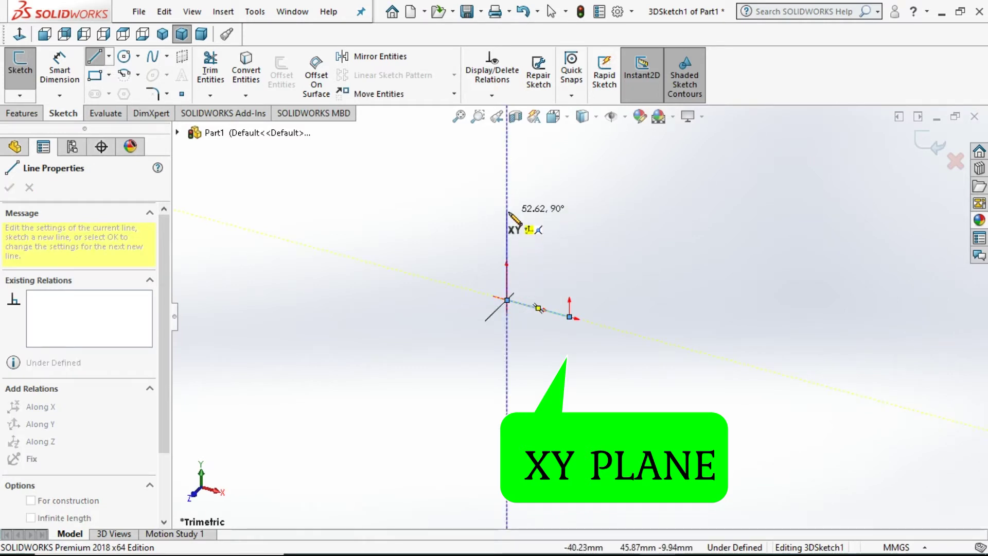
{"action": "left_click", "coordinate": [507, 211]}
Switch the 3D sketching plane to YZ and add a line along negative Z from the vertical line's upper end
{"action": "mouse_move", "coordinate": [422, 254]}
{"action": "middle_mouse_down"}
{"action": "mouse_move", "coordinate": [556, 401]}
{"action": "mouse_move", "coordinate": [479, 334]}
{"action": "middle_mouse_up"}
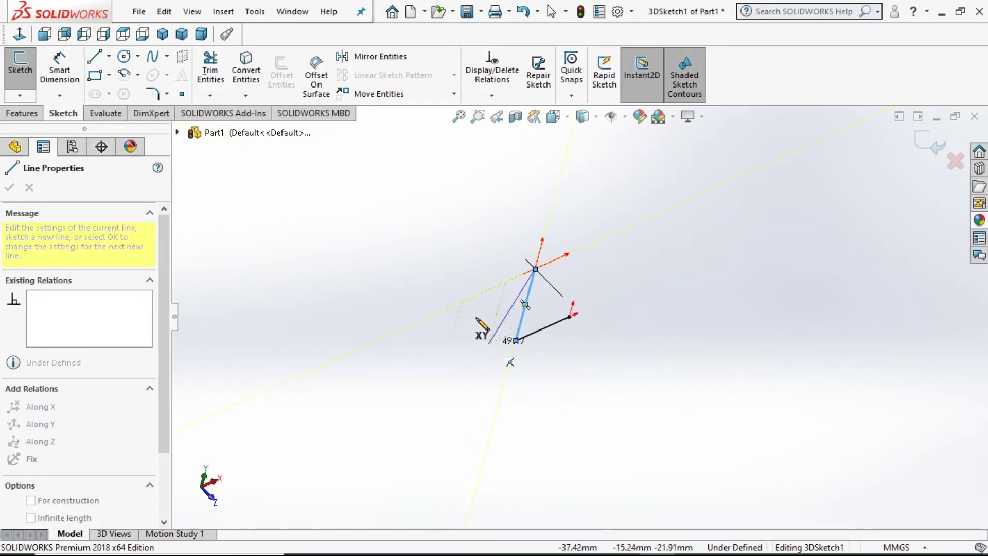
{"action": "mouse_move", "coordinate": [417, 407]}
{"action": "middle_mouse_down"}
{"action": "mouse_move", "coordinate": [487, 182]}
{"action": "mouse_move", "coordinate": [533, 310]}
{"action": "mouse_move", "coordinate": [600, 316]}
{"action": "mouse_move", "coordinate": [596, 258]}
{"action": "mouse_move", "coordinate": [509, 274]}
{"action": "mouse_move", "coordinate": [607, 419]}
{"action": "middle_mouse_up"}
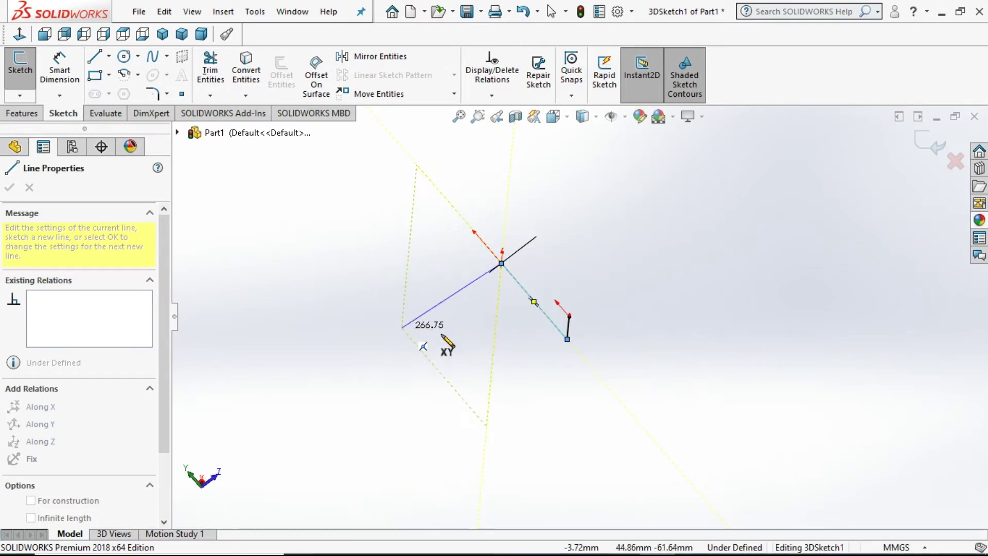
{"action": "mouse_move", "coordinate": [535, 365]}
{"action": "middle_mouse_down"}
{"action": "mouse_move", "coordinate": [596, 287]}
{"action": "mouse_move", "coordinate": [488, 185]}
{"action": "middle_mouse_up"}
{"action": "key", "text": "Tab"}
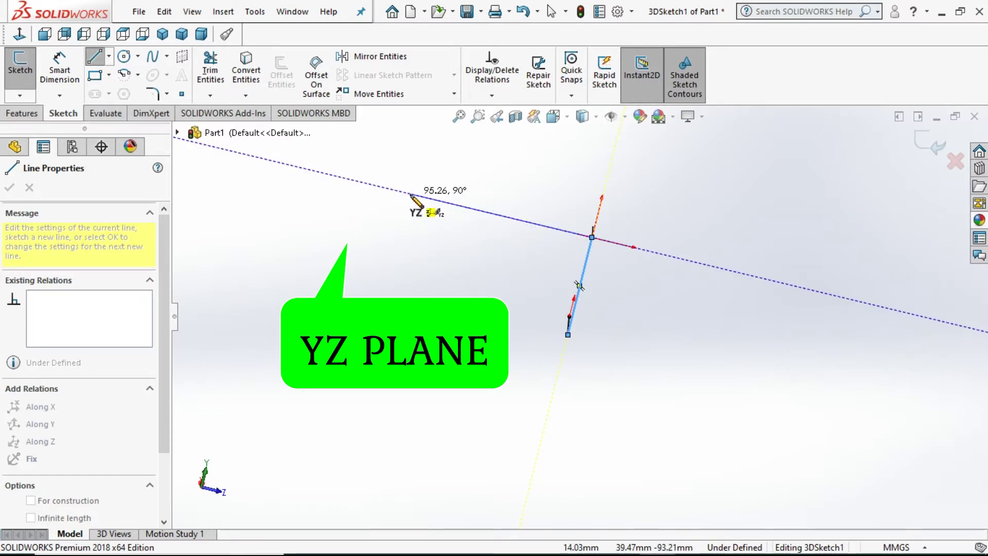
{"action": "left_click", "coordinate": [371, 185]}
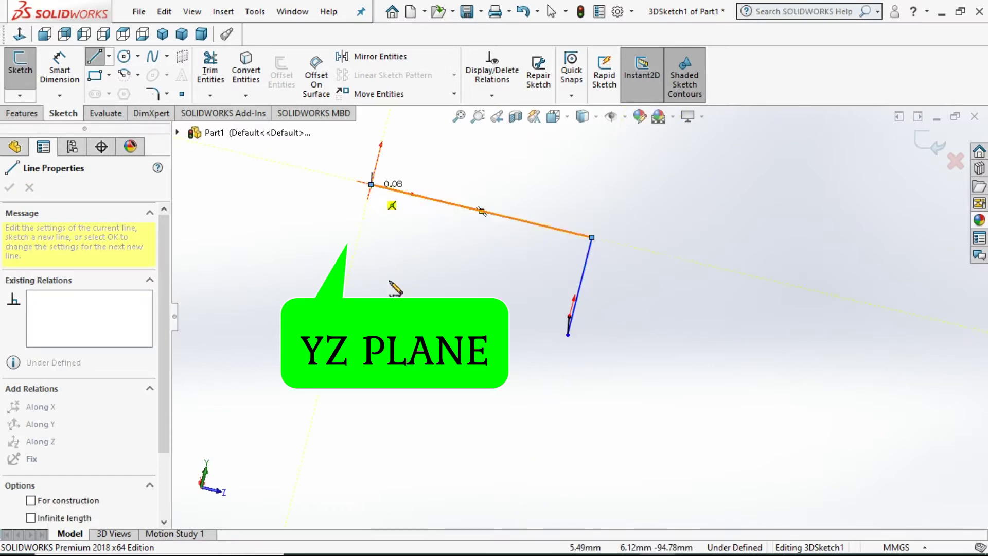
{"action": "key", "text": "Escape"}
{"action": "key", "text": "Escape"}
Dimension the line starting at the origin to 100 mm
{"action": "mouse_move", "coordinate": [553, 351]}
{"action": "middle_mouse_down"}
{"action": "mouse_move", "coordinate": [512, 258]}
{"action": "mouse_move", "coordinate": [386, 412]}
{"action": "mouse_move", "coordinate": [388, 267]}
{"action": "mouse_move", "coordinate": [439, 249]}
{"action": "mouse_move", "coordinate": [271, 258]}
{"action": "middle_mouse_up"}
{"action": "left_click", "coordinate": [62, 83]}
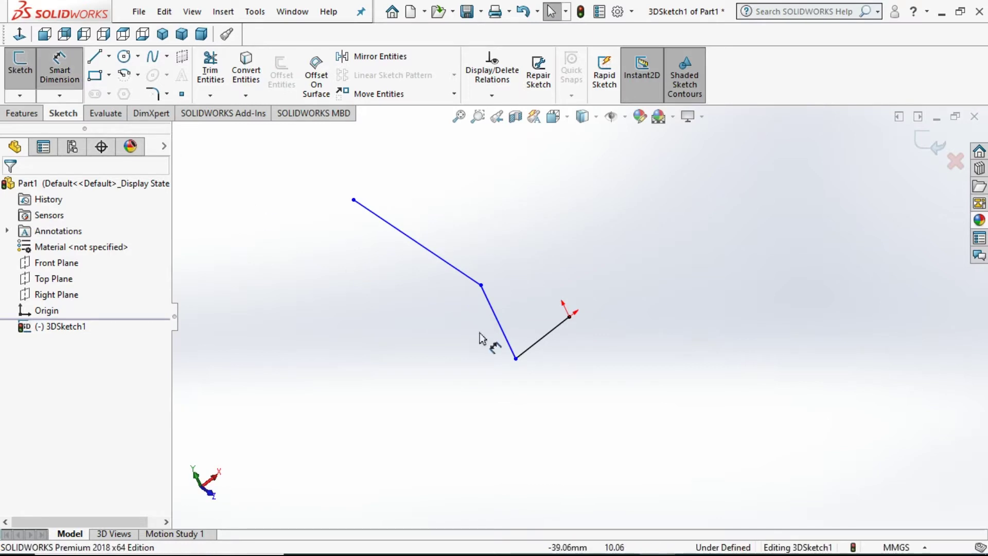
{"action": "left_click", "coordinate": [566, 372]}
{"action": "left_click", "coordinate": [576, 387]}
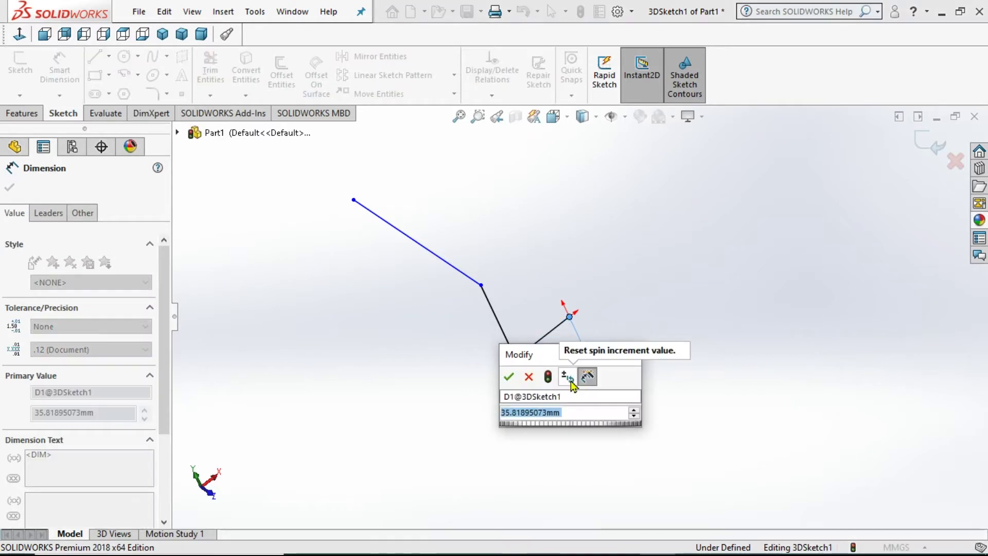
{"action": "type", "text": "100"}
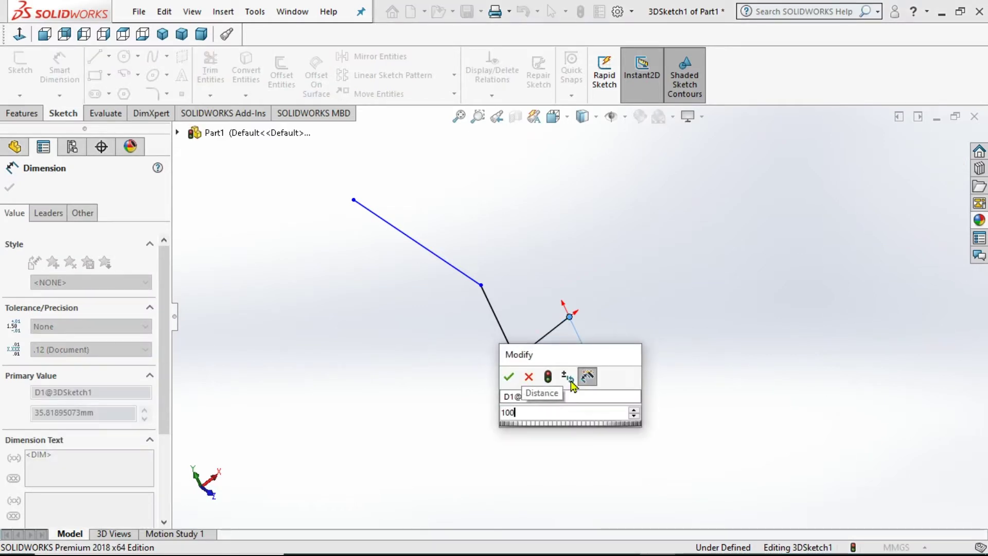
{"action": "key", "text": "Return"}
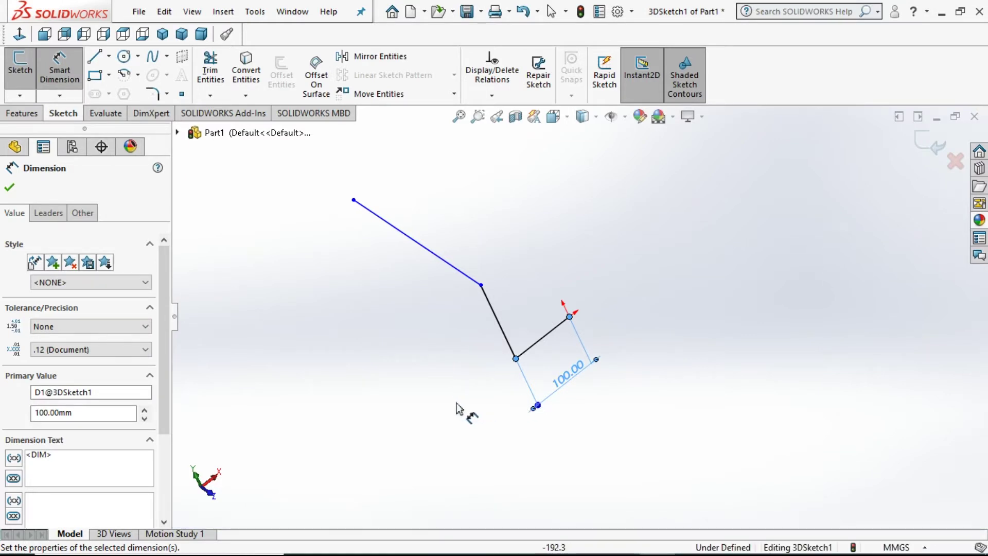
Dimension the vertical line to 180 mm
{"action": "left_click", "coordinate": [493, 317]}
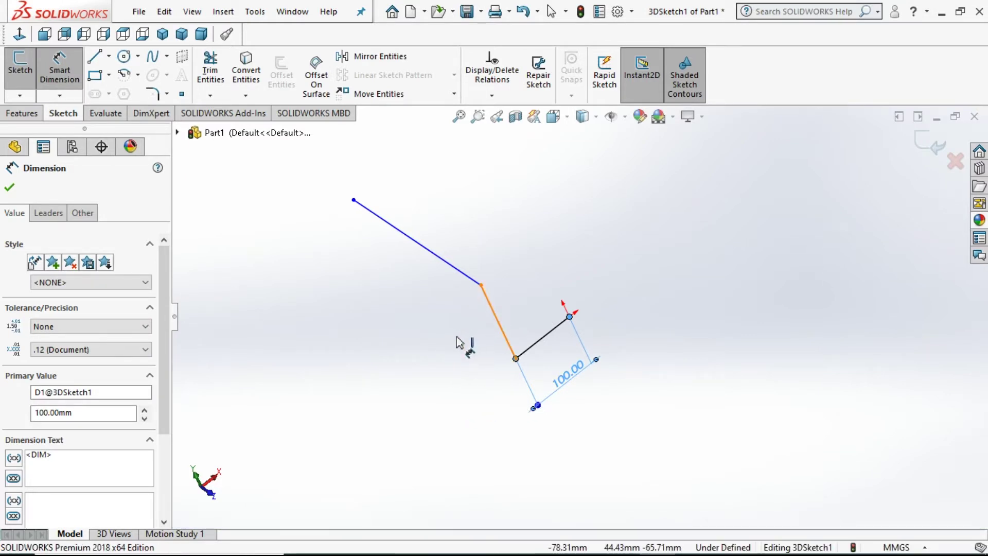
{"action": "left_click", "coordinate": [455, 369]}
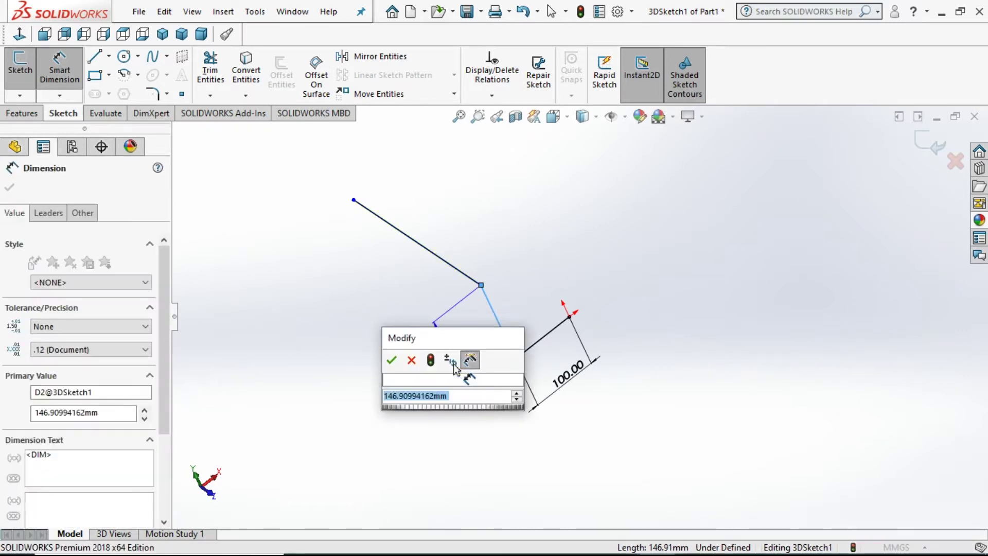
{"action": "type", "text": "180"}
{"action": "key", "text": "Return"}
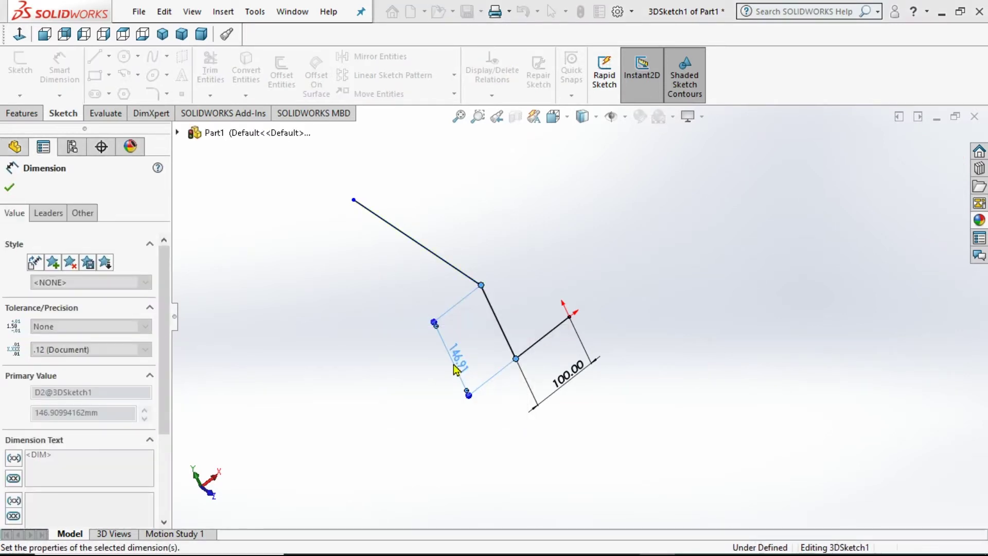
Dimension the line running along Z to 340 mm
{"action": "mouse_move", "coordinate": [386, 383]}
{"action": "middle_mouse_down"}
{"action": "mouse_move", "coordinate": [455, 302]}
{"action": "mouse_move", "coordinate": [449, 309]}
{"action": "middle_mouse_up"}
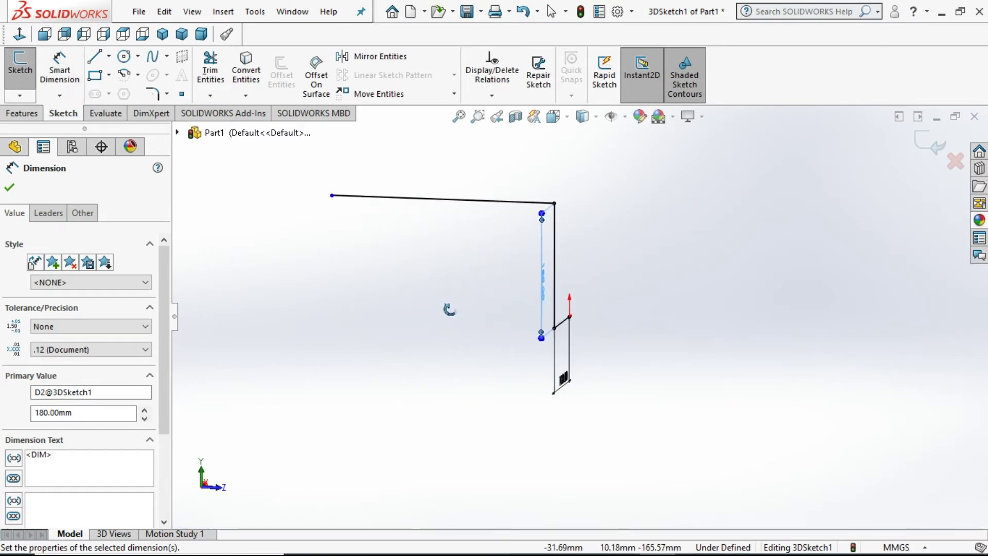
{"action": "left_click", "coordinate": [465, 205]}
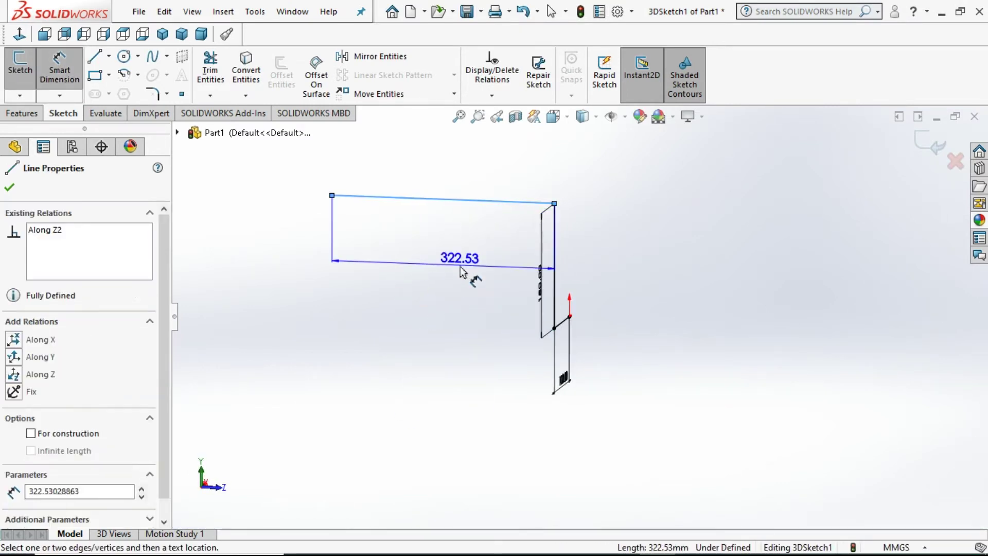
{"action": "left_click", "coordinate": [461, 271]}
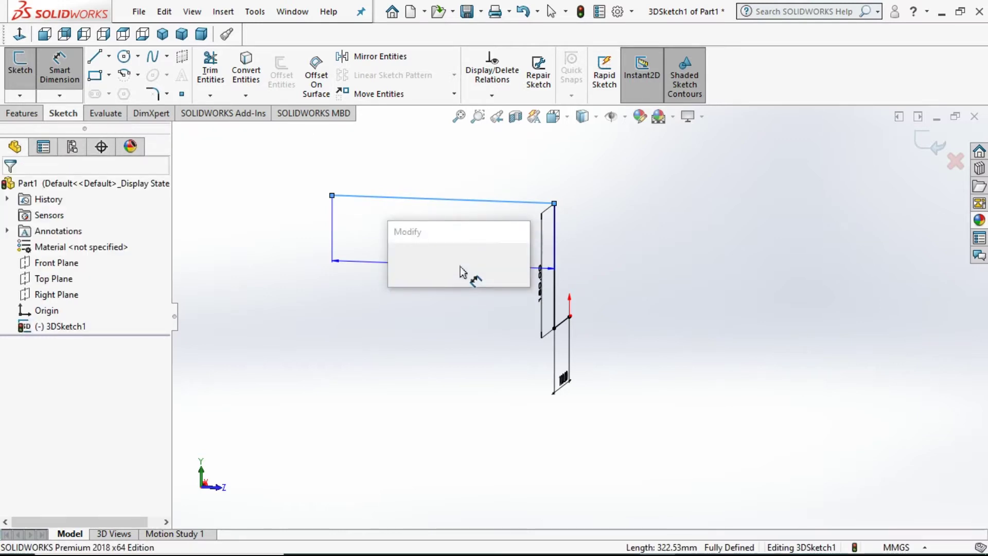
{"action": "key", "text": "Return"}
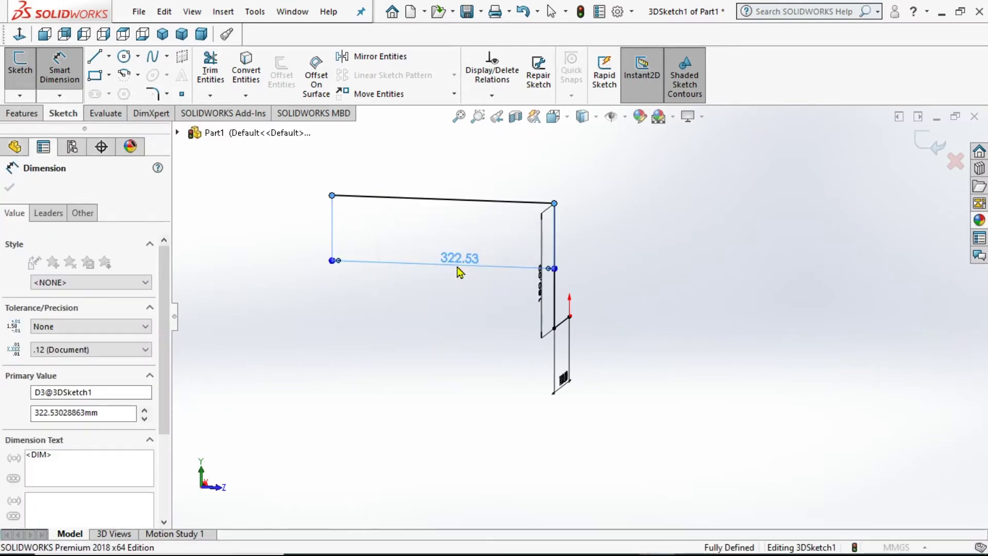
{"action": "left_click", "coordinate": [186, 242]}
Apply a 50 mm sketch fillet to the corner between the 100 mm and 180 mm lines
{"action": "mouse_move", "coordinate": [448, 345]}
{"action": "middle_mouse_down"}
{"action": "mouse_move", "coordinate": [353, 302]}
{"action": "mouse_move", "coordinate": [354, 354]}
{"action": "mouse_move", "coordinate": [338, 280]}
{"action": "middle_mouse_up"}
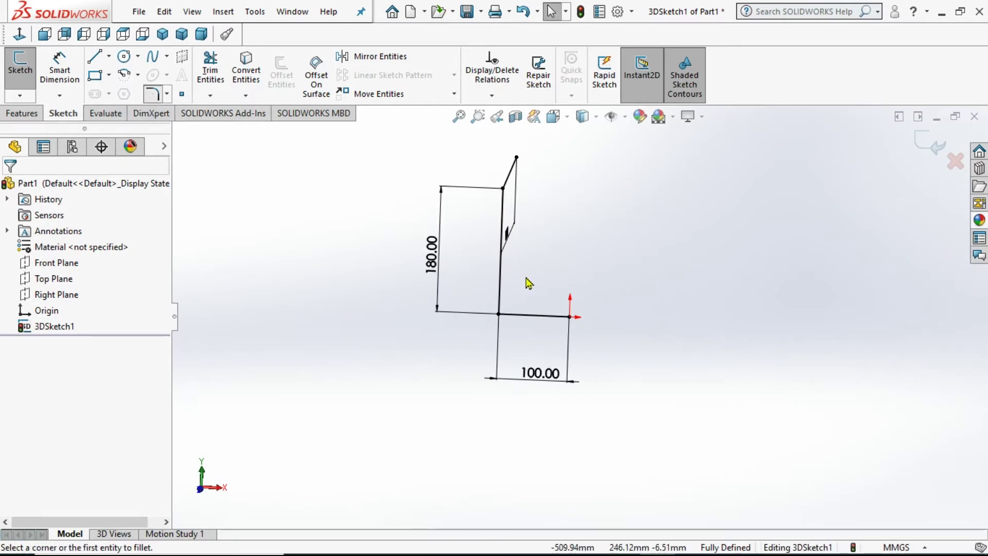
{"action": "left_click", "coordinate": [499, 314]}
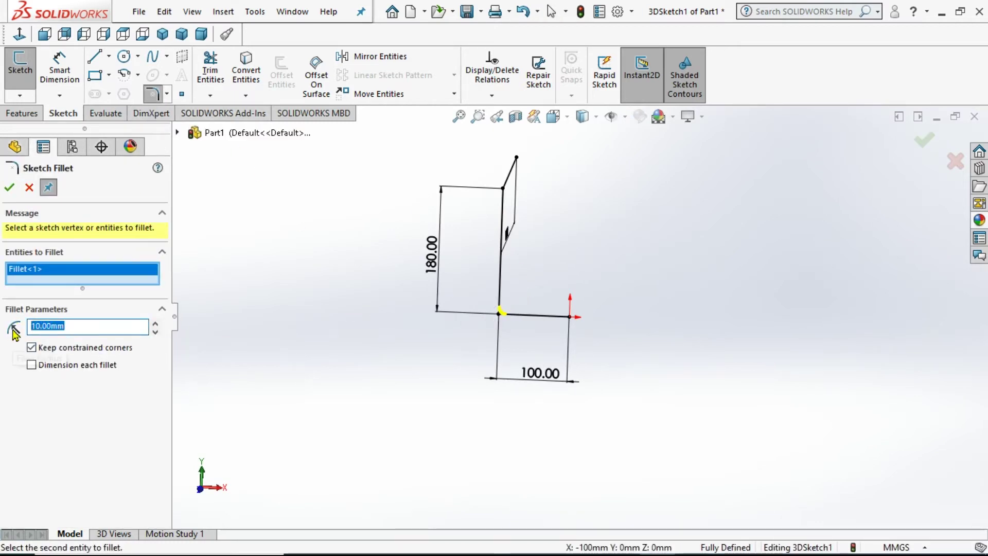
{"action": "type", "text": "50"}
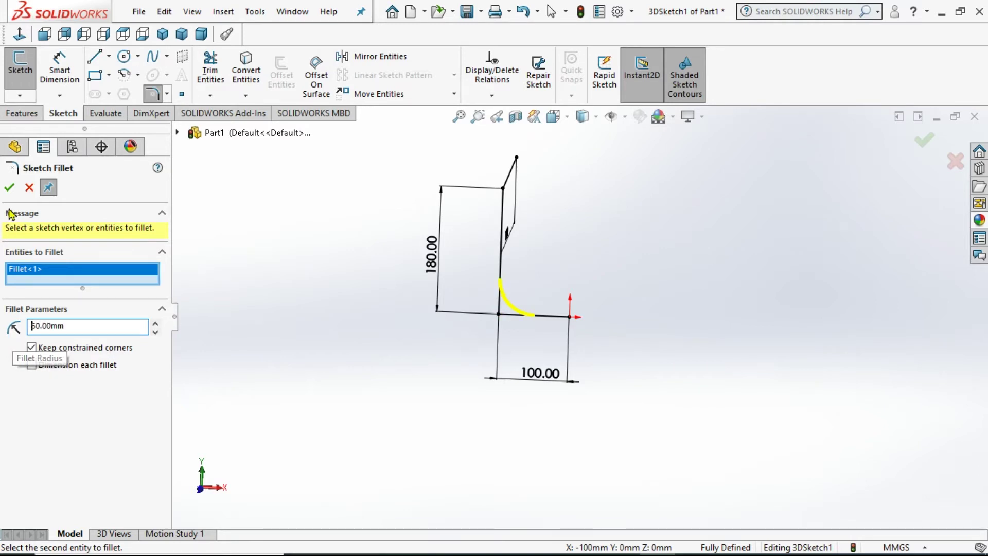
{"action": "left_click", "coordinate": [11, 190]}
Apply a 50 mm sketch fillet to the corner between the 180 mm and 340 mm lines, and exit the 3D sketch
{"action": "mouse_move", "coordinate": [364, 348]}
{"action": "middle_mouse_down"}
{"action": "mouse_move", "coordinate": [386, 335]}
{"action": "mouse_move", "coordinate": [446, 345]}
{"action": "mouse_move", "coordinate": [456, 365]}
{"action": "mouse_move", "coordinate": [465, 354]}
{"action": "middle_mouse_up"}
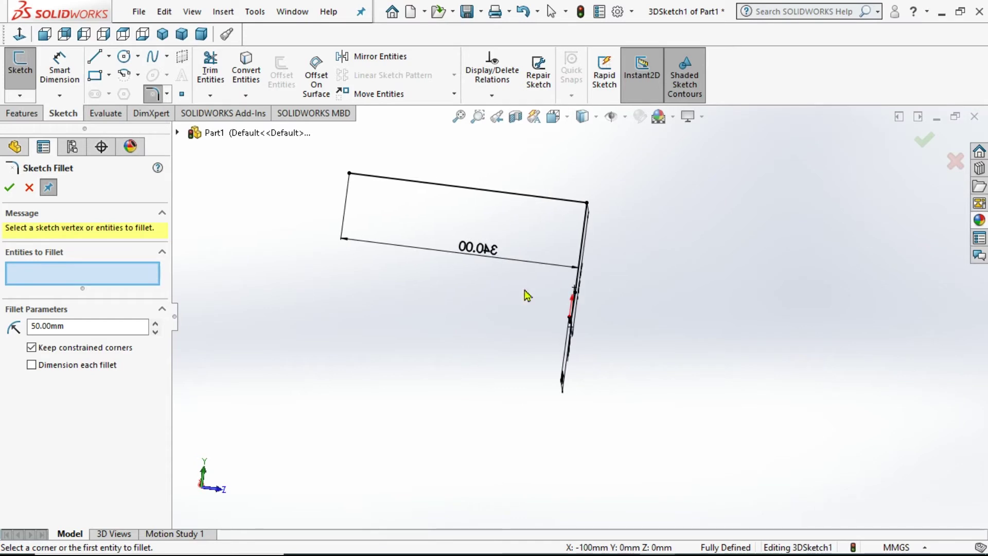
{"action": "left_click", "coordinate": [587, 207]}
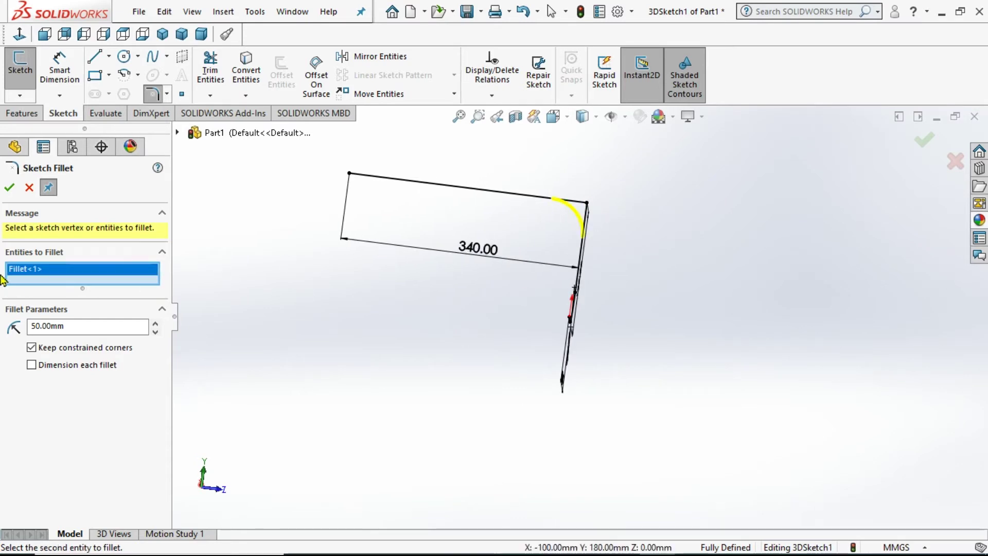
{"action": "left_click", "coordinate": [10, 191]}
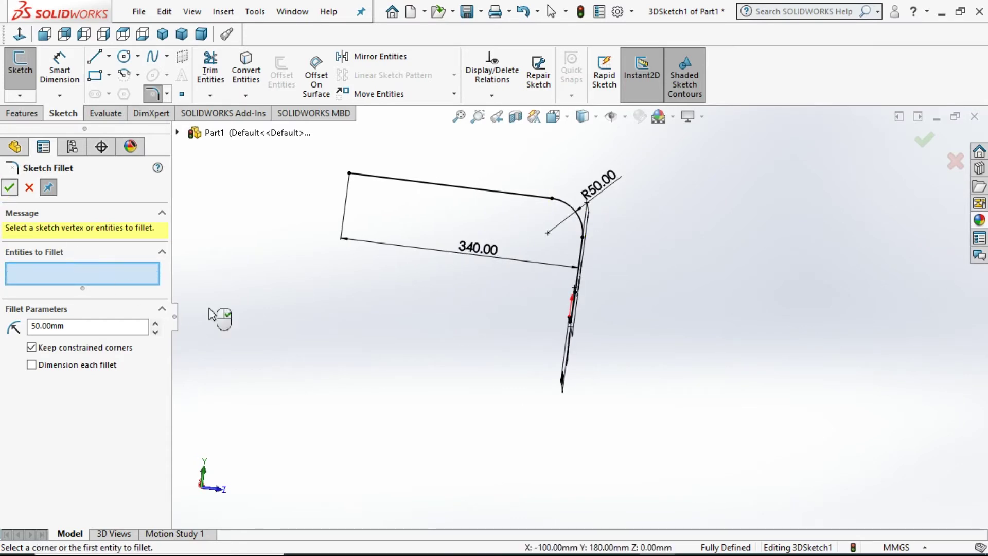
{"action": "mouse_move", "coordinate": [425, 360]}
{"action": "middle_mouse_down"}
{"action": "mouse_move", "coordinate": [357, 333]}
{"action": "mouse_move", "coordinate": [280, 326]}
{"action": "mouse_move", "coordinate": [254, 332]}
{"action": "mouse_move", "coordinate": [263, 369]}
{"action": "mouse_move", "coordinate": [212, 360]}
{"action": "mouse_move", "coordinate": [236, 390]}
{"action": "mouse_move", "coordinate": [238, 415]}
{"action": "mouse_move", "coordinate": [275, 402]}
{"action": "mouse_move", "coordinate": [280, 385]}
{"action": "middle_mouse_up"}
{"action": "key", "text": "Escape"}
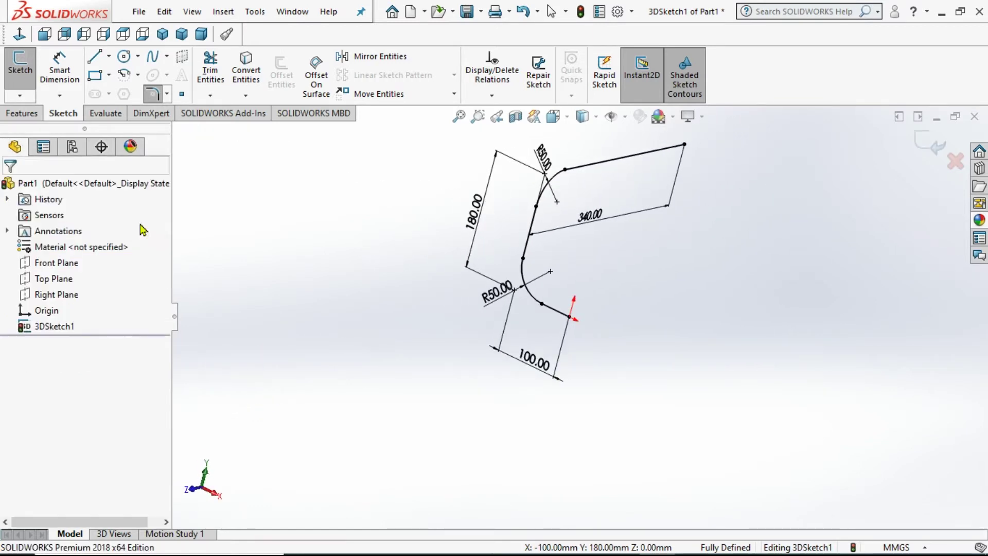
{"action": "left_click", "coordinate": [923, 146]}
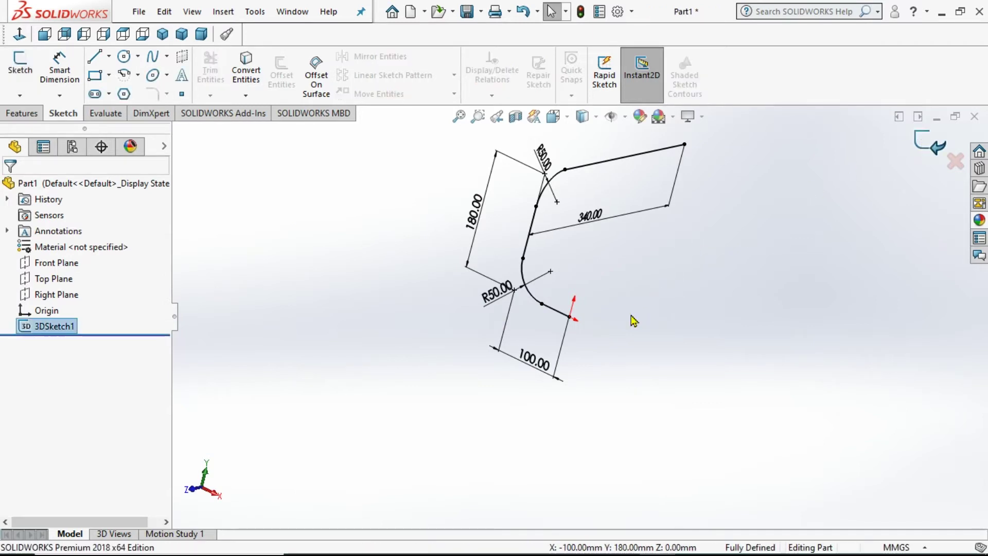
Create a swept boss along the 3D sketch path using a circular profile with a 20 mm diameter
{"action": "left_click", "coordinate": [21, 114]}
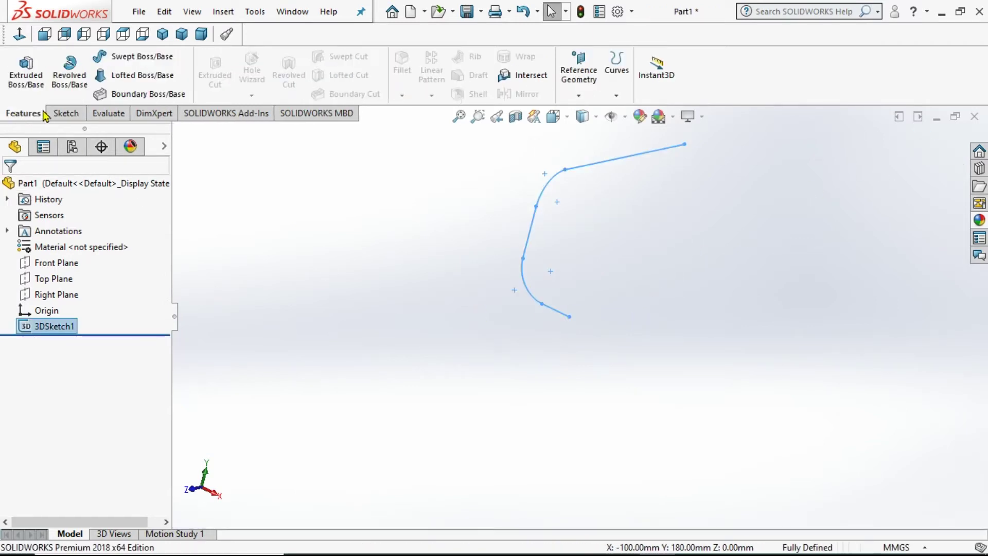
{"action": "left_click", "coordinate": [134, 58]}
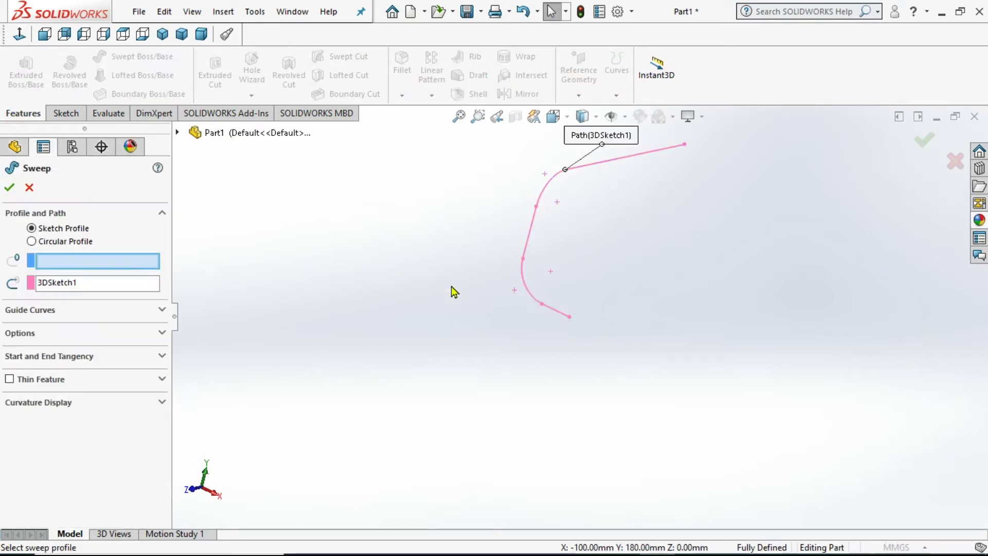
{"action": "left_click", "coordinate": [32, 241]}
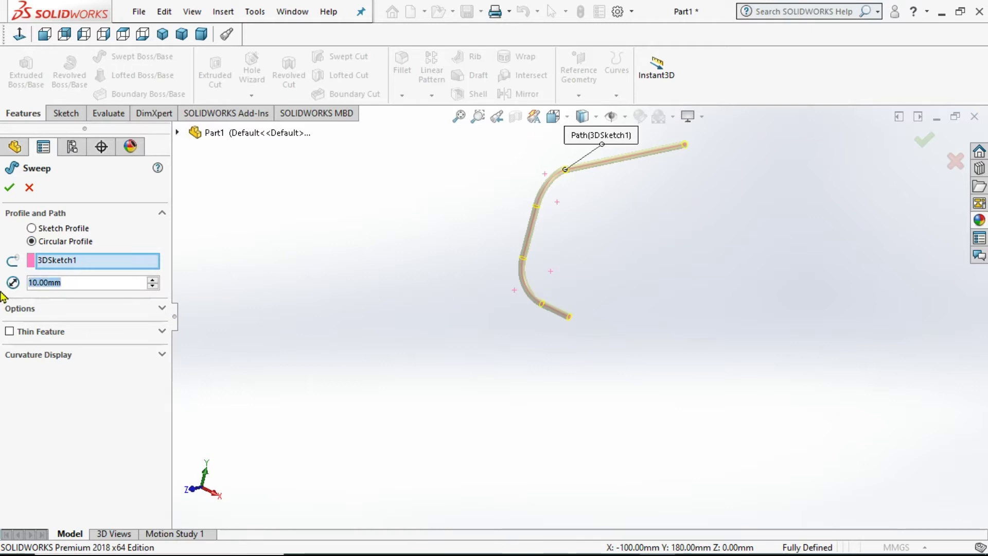
{"action": "type", "text": "20"}
{"action": "key", "text": "Return"}
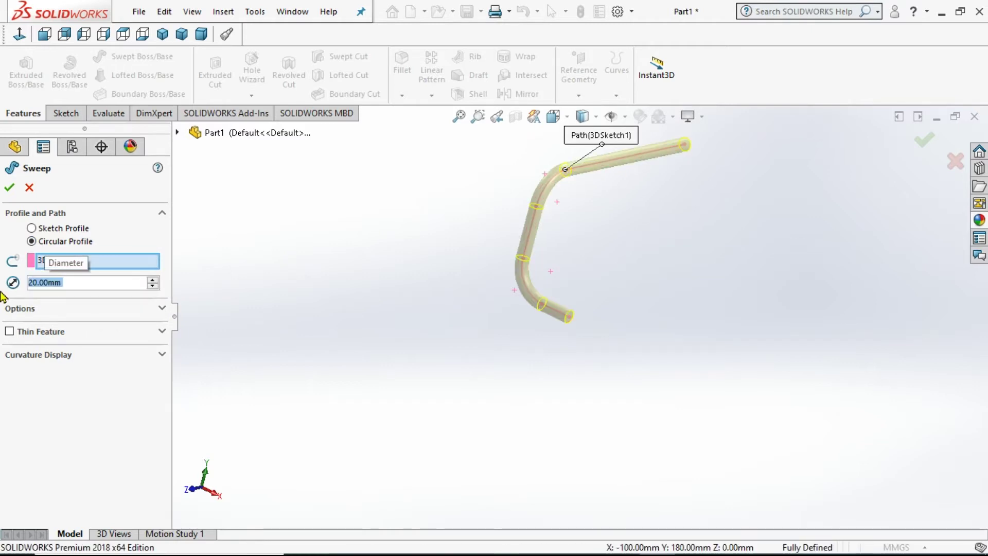
{"action": "left_click", "coordinate": [10, 189]}
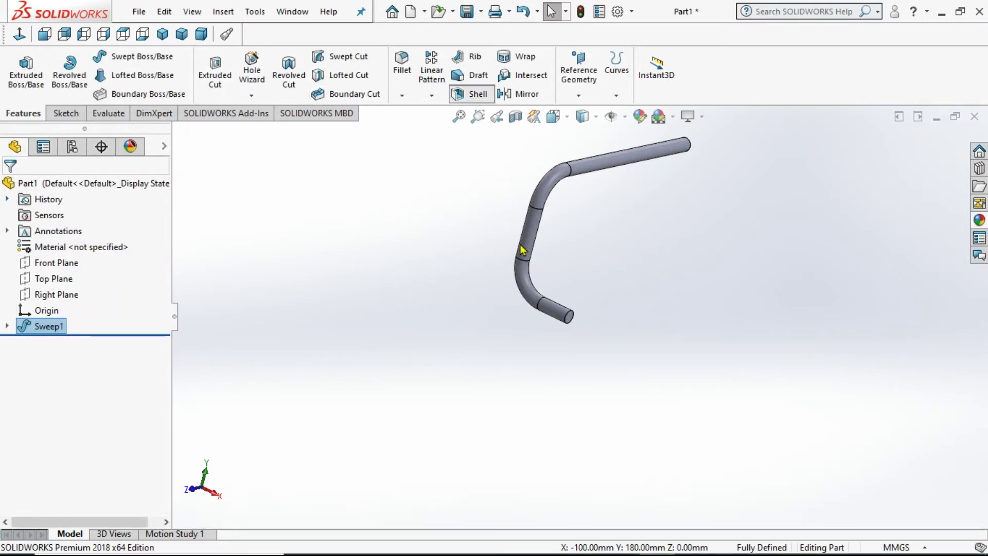
Shell the swept tube to a 1 mm wall thickness, removing both circular end faces
{"action": "scroll", "coordinate": [607, 309], "scroll_direction": "down", "scroll_amount": 3}
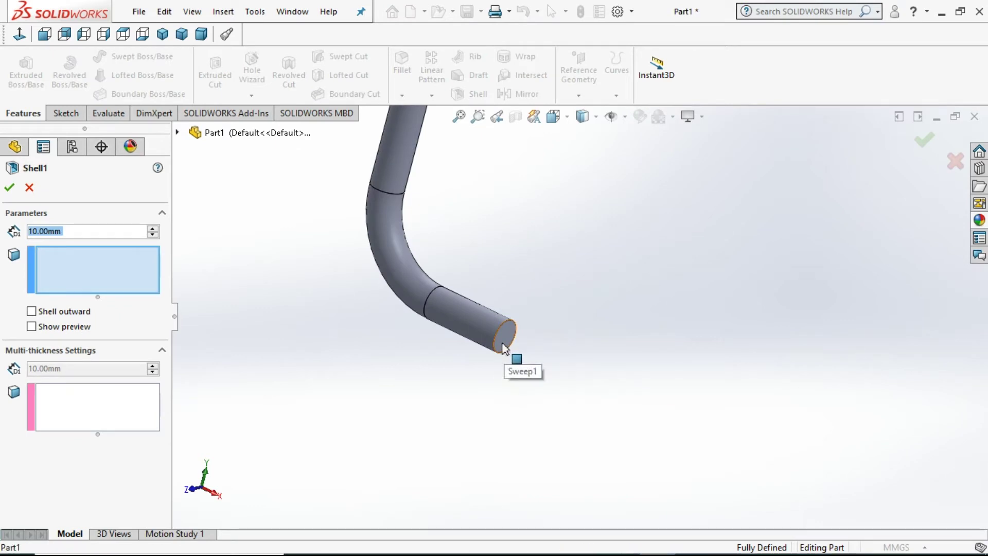
{"action": "left_click", "coordinate": [504, 349]}
{"action": "scroll", "coordinate": [407, 358], "scroll_direction": "up", "scroll_amount": 5}
{"action": "middle_click_drag", "start_coordinate": [643, 282], "coordinate": [472, 278]}
{"action": "scroll", "coordinate": [549, 234], "scroll_direction": "down", "scroll_amount": 5}
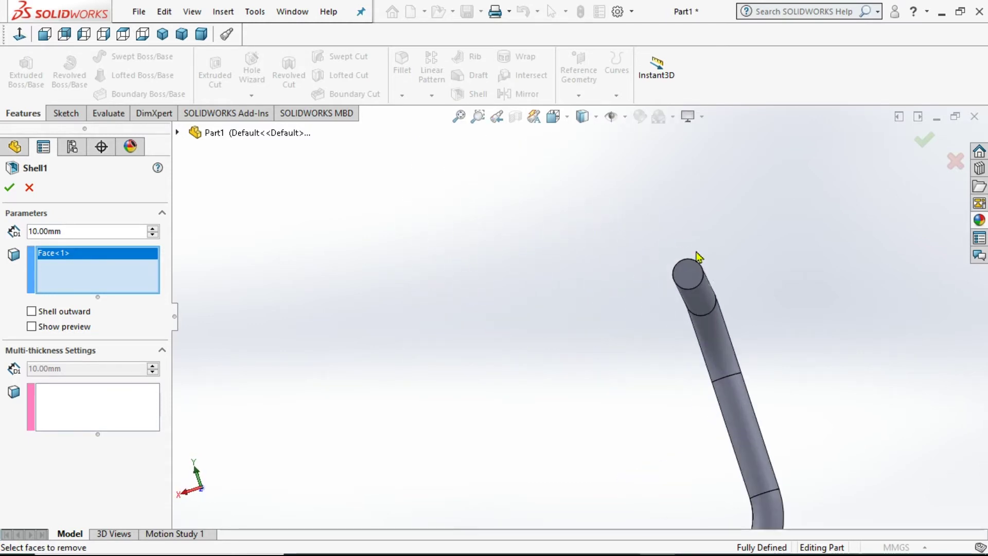
{"action": "left_click", "coordinate": [689, 279]}
{"action": "scroll", "coordinate": [527, 283], "scroll_direction": "up", "scroll_amount": 3}
{"action": "middle_click_drag", "start_coordinate": [503, 308], "coordinate": [578, 298]}
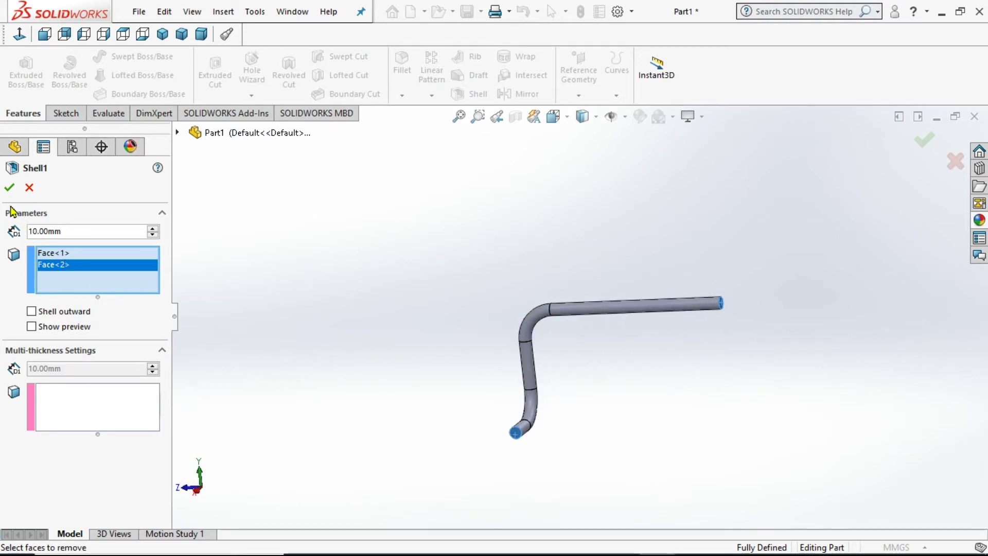
{"action": "type", "text": "1"}
{"action": "key", "text": "Return"}
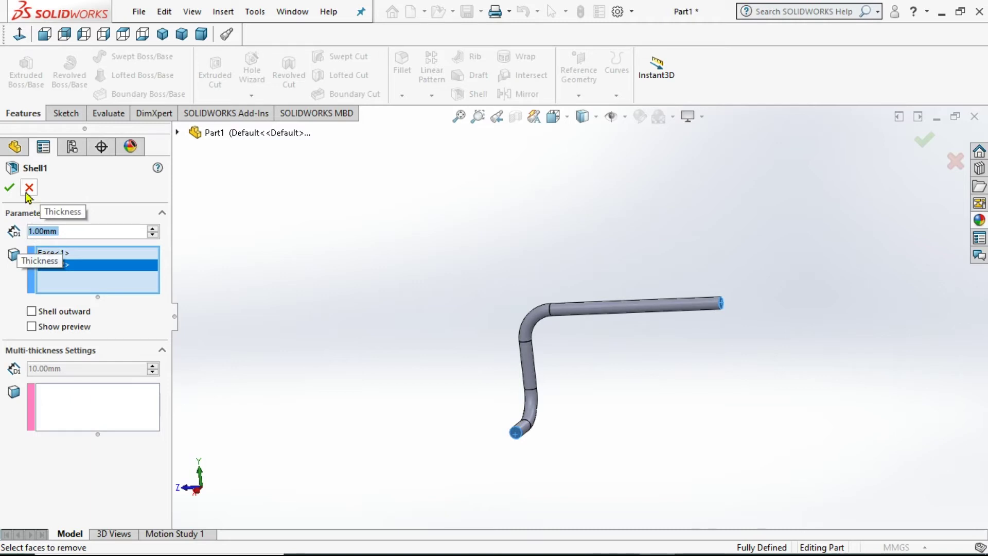
{"action": "left_click", "coordinate": [9, 188]}
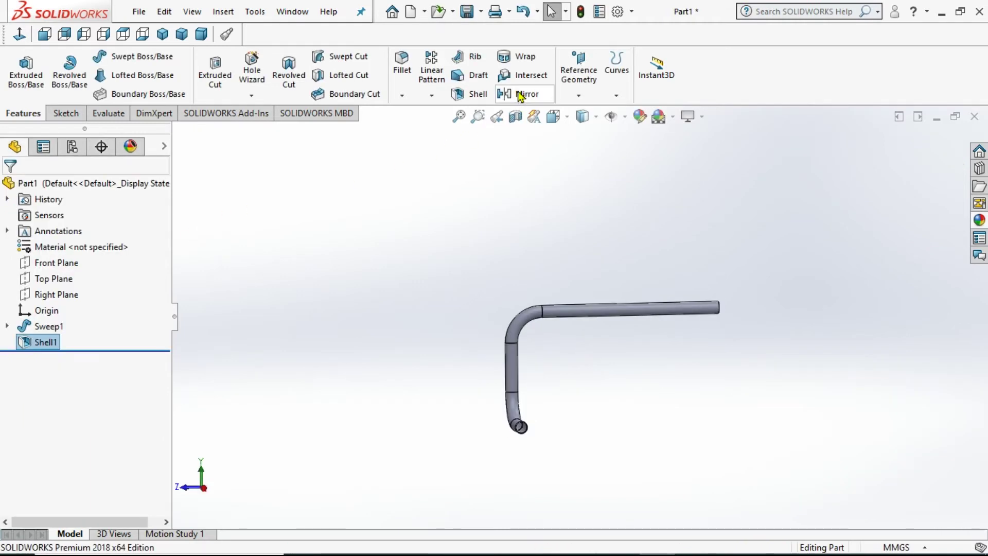
Mirror the shell feature about the annular end face of the long straight tube section
{"action": "left_click", "coordinate": [521, 94]}
{"action": "middle_click_drag", "start_coordinate": [450, 388], "coordinate": [730, 307]}
{"action": "scroll", "coordinate": [616, 331], "scroll_direction": "down", "scroll_amount": 5}
{"action": "scroll", "coordinate": [556, 293], "scroll_direction": "down", "scroll_amount": 5}
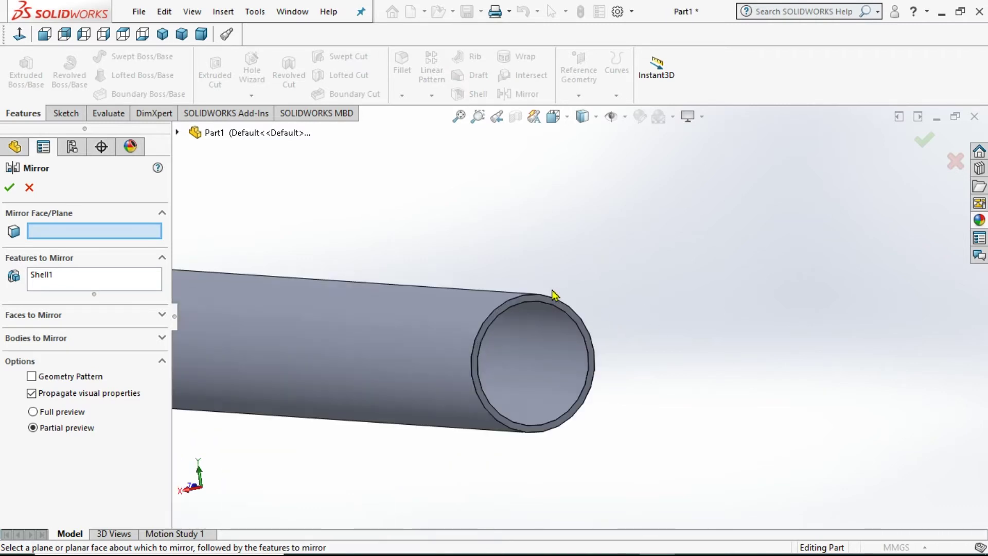
{"action": "left_click", "coordinate": [529, 320]}
{"action": "scroll", "coordinate": [652, 303], "scroll_direction": "up", "scroll_amount": 10}
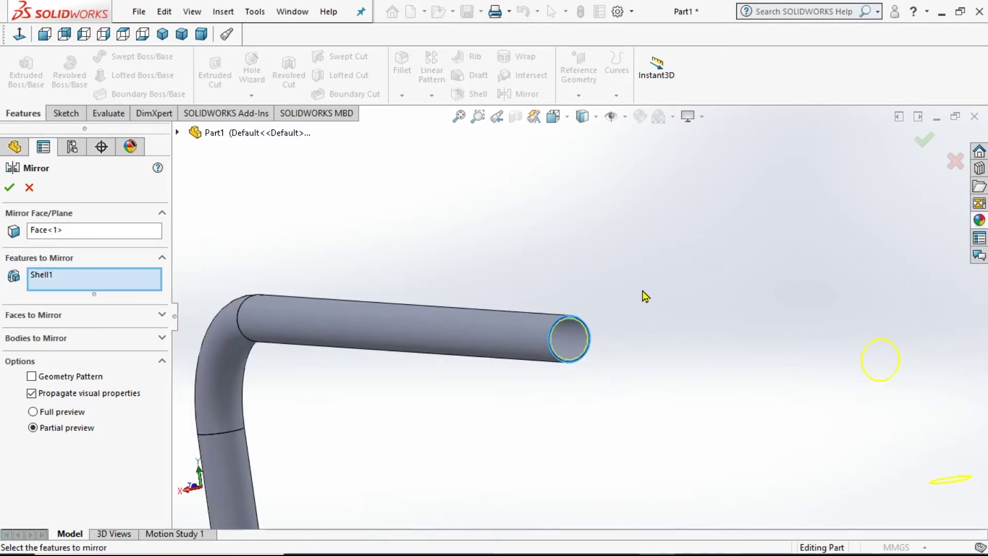
{"action": "middle_click_drag", "start_coordinate": [412, 399], "coordinate": [469, 377]}
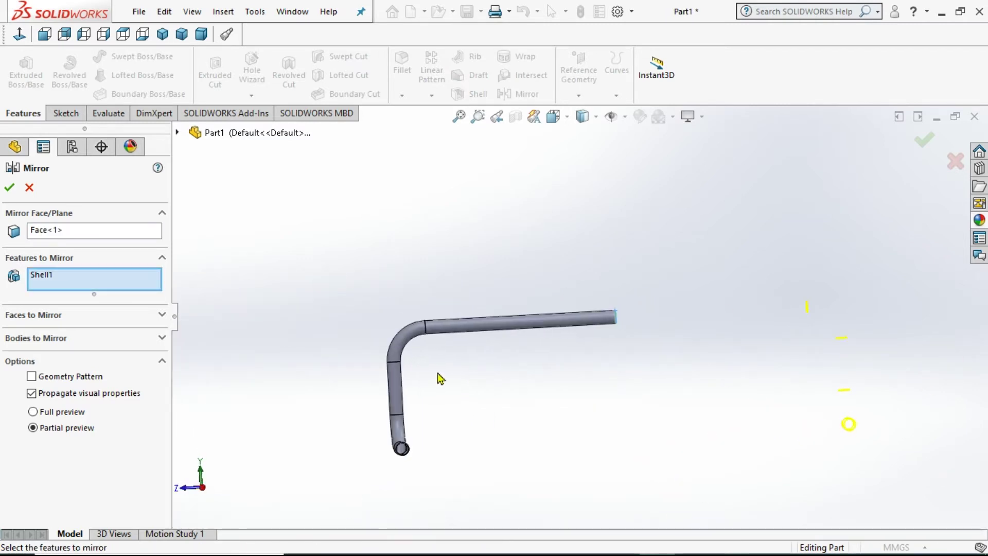
{"action": "left_click", "coordinate": [59, 278]}
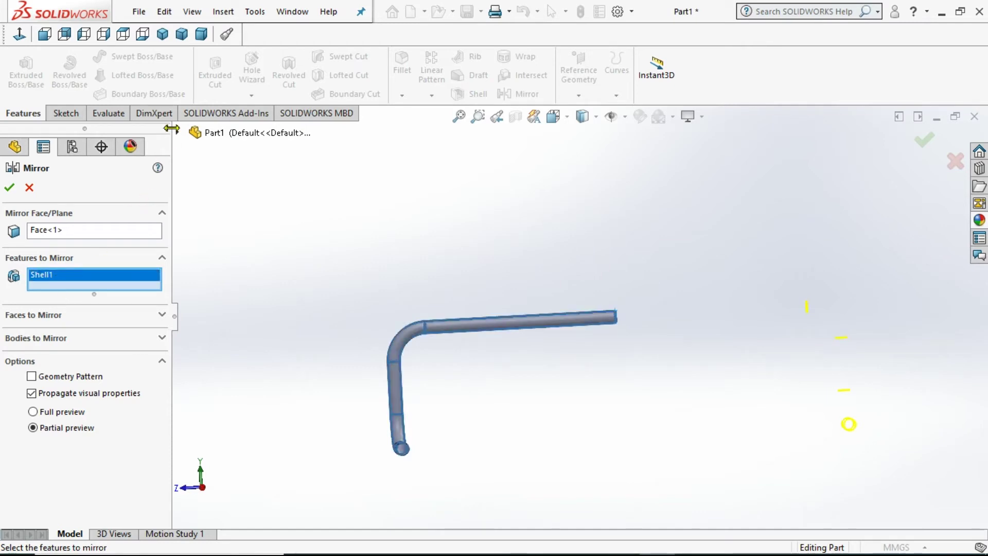
{"action": "left_click", "coordinate": [9, 189]}
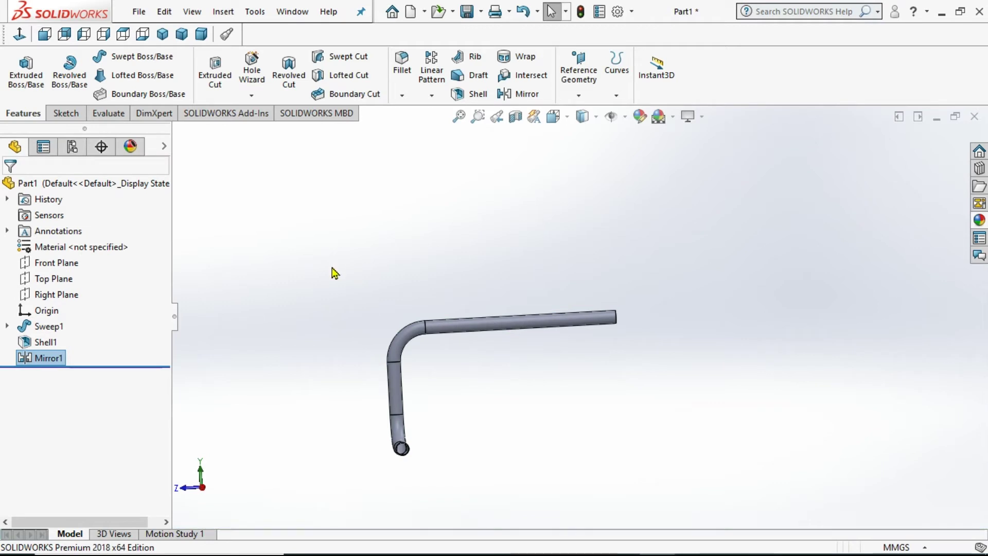
Edit the mirror feature to include the sweep among the features to mirror
{"action": "left_click", "coordinate": [40, 360]}
{"action": "left_click", "coordinate": [47, 314]}
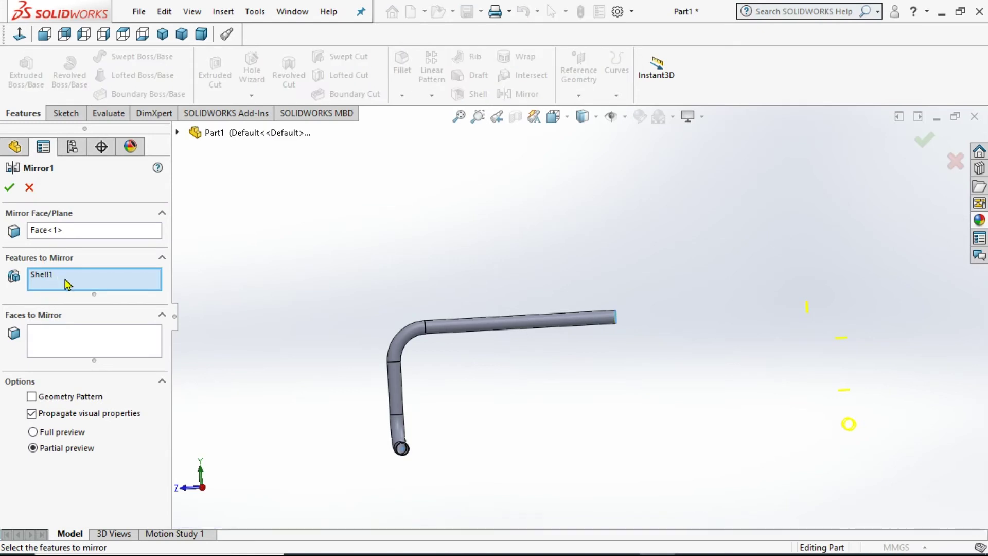
{"action": "left_click", "coordinate": [64, 281]}
{"action": "left_click", "coordinate": [178, 133]}
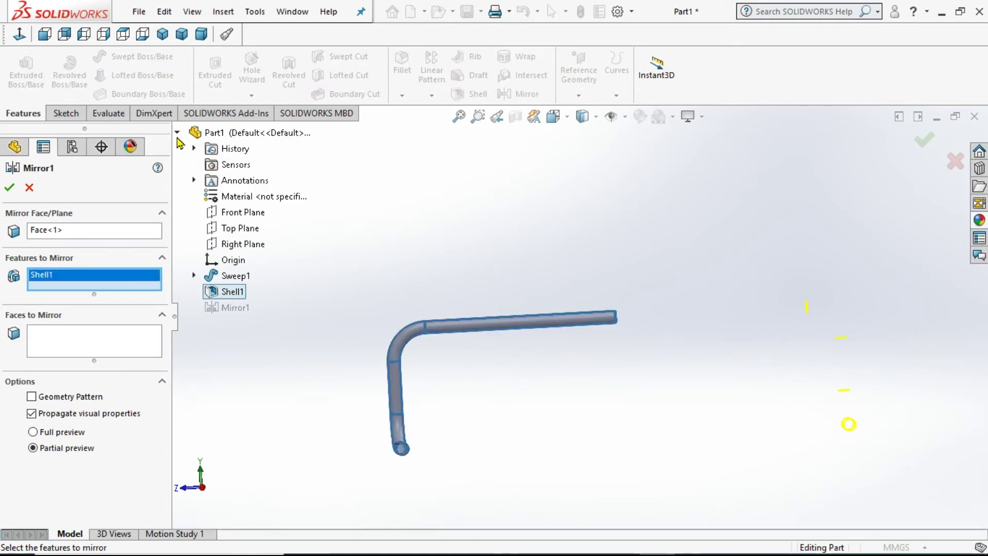
{"action": "left_click", "coordinate": [233, 278]}
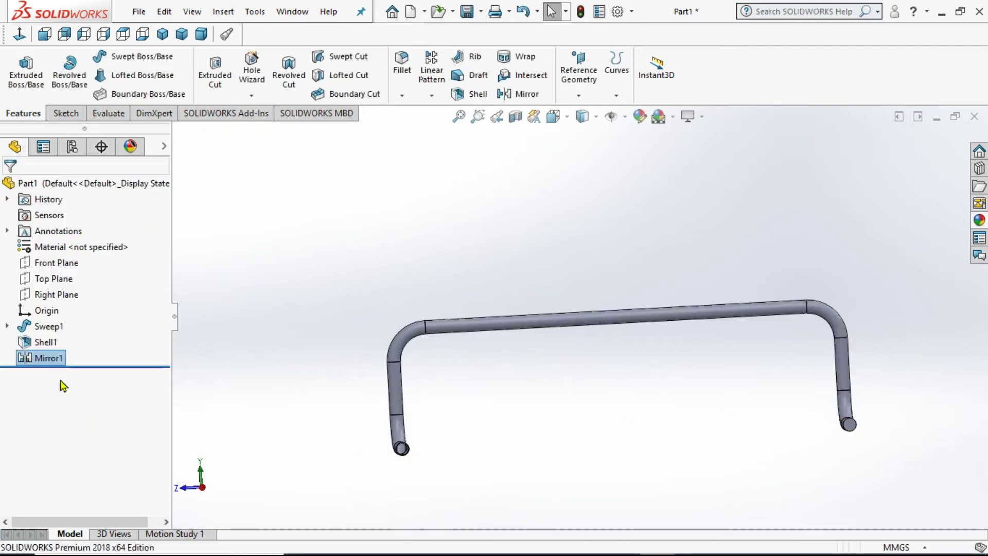
Edit the mirror feature again and remove the shell from the features to mirror, keeping only the sweep
{"action": "left_click", "coordinate": [33, 362]}
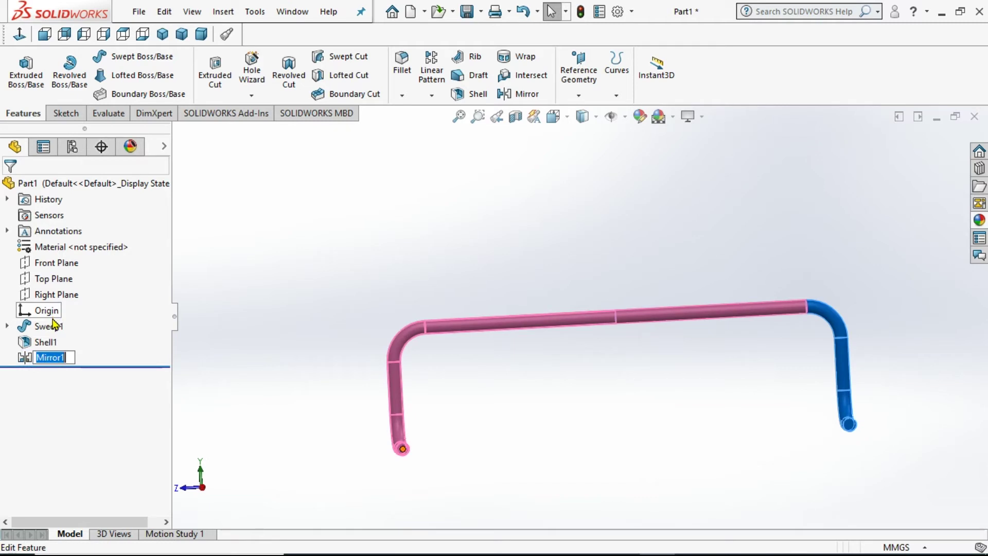
{"action": "left_click", "coordinate": [22, 358]}
{"action": "left_click", "coordinate": [36, 315]}
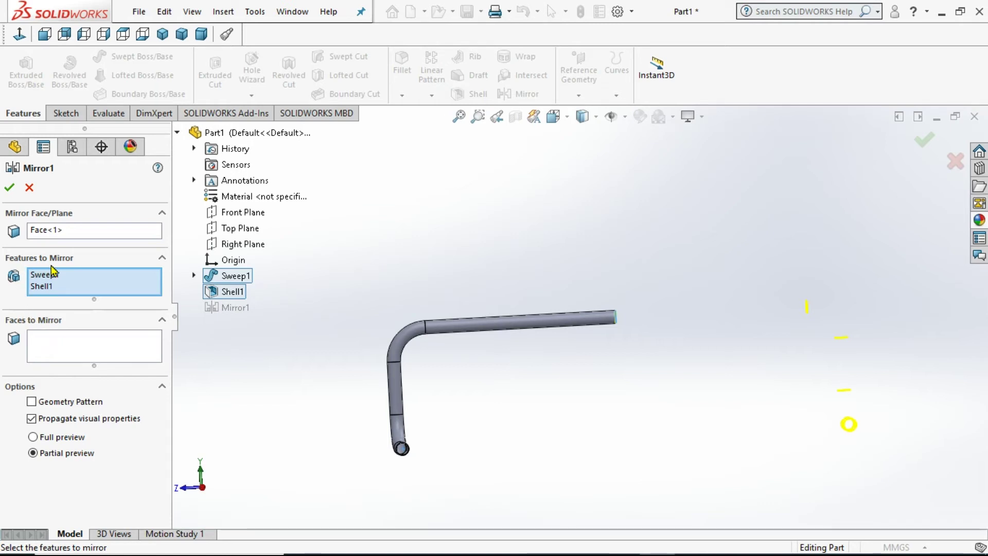
{"action": "left_click", "coordinate": [43, 291]}
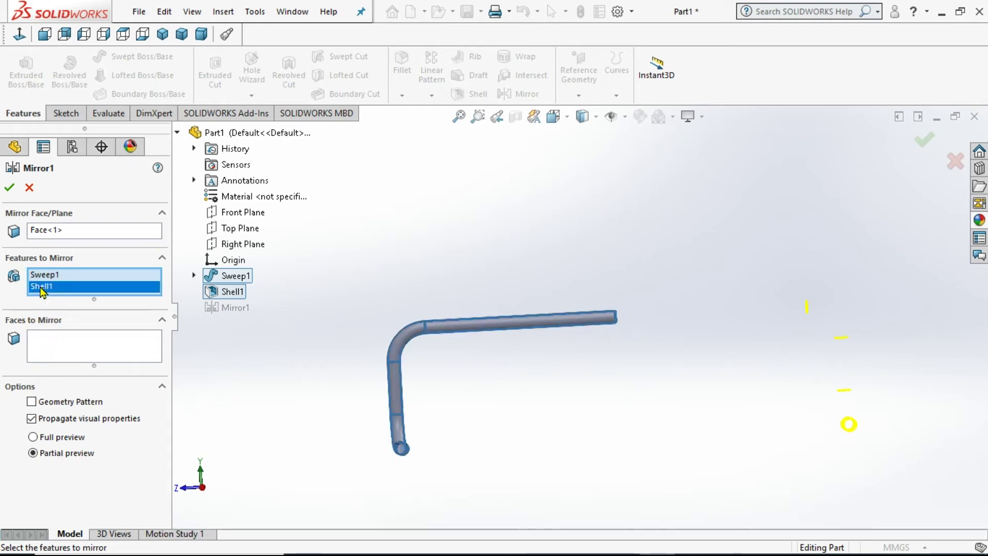
{"action": "left_click", "coordinate": [51, 275]}
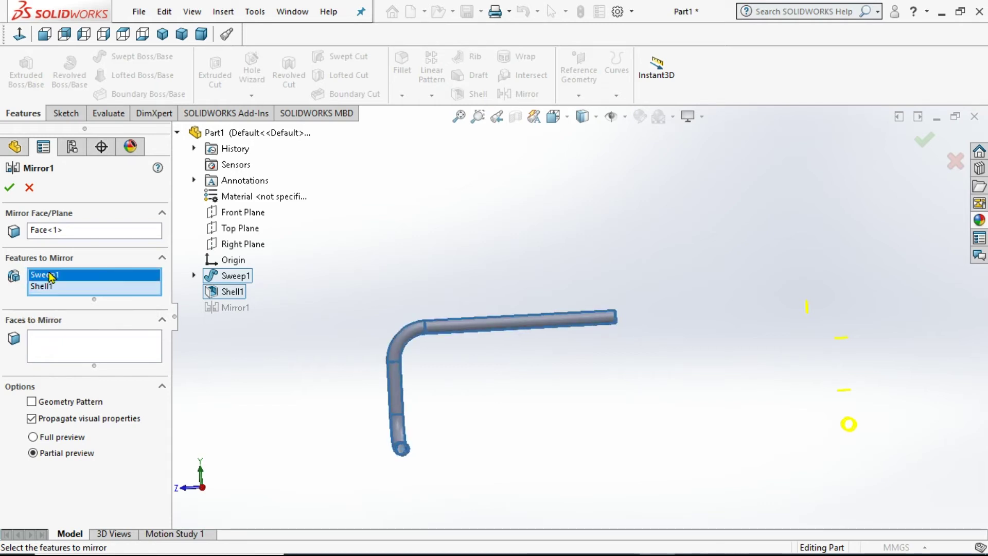
{"action": "left_click", "coordinate": [46, 287]}
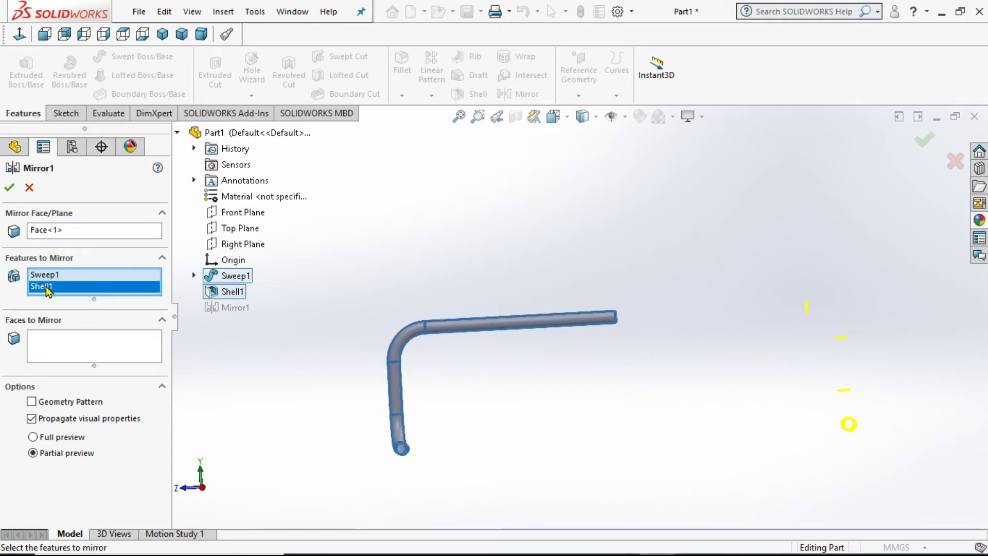
{"action": "key", "text": "Delete"}
{"action": "left_click", "coordinate": [12, 189]}
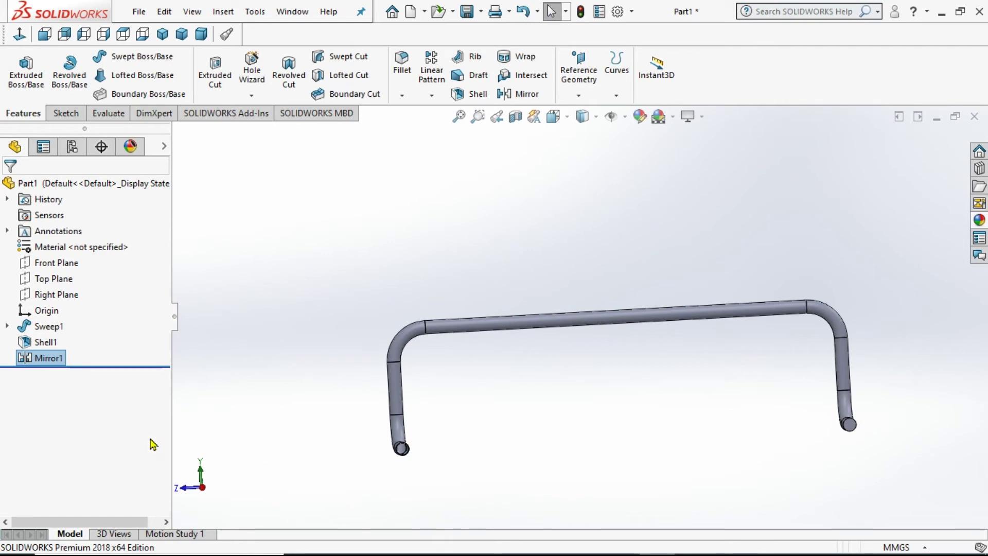
Reorder the feature history so that the shell comes after the mirror, and dismiss the rebuild report
{"action": "left_click_drag", "start_coordinate": [45, 342], "coordinate": [31, 366]}
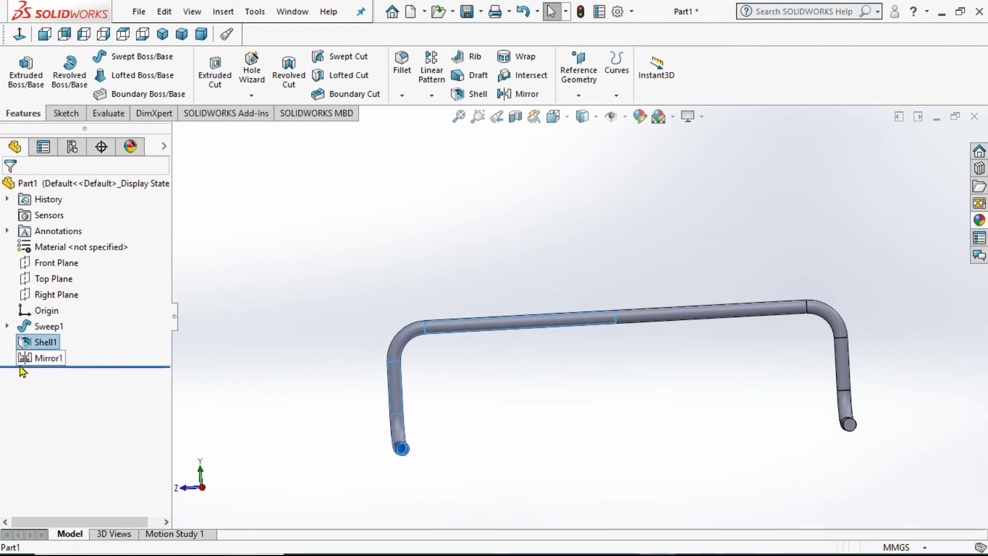
{"action": "left_click_drag", "start_coordinate": [47, 343], "coordinate": [41, 357]}
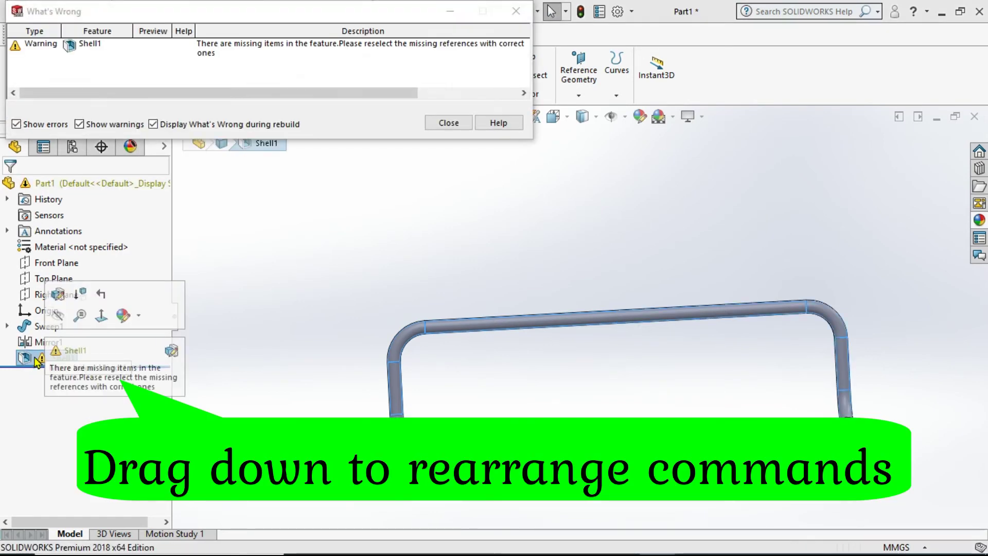
{"action": "left_click", "coordinate": [446, 124]}
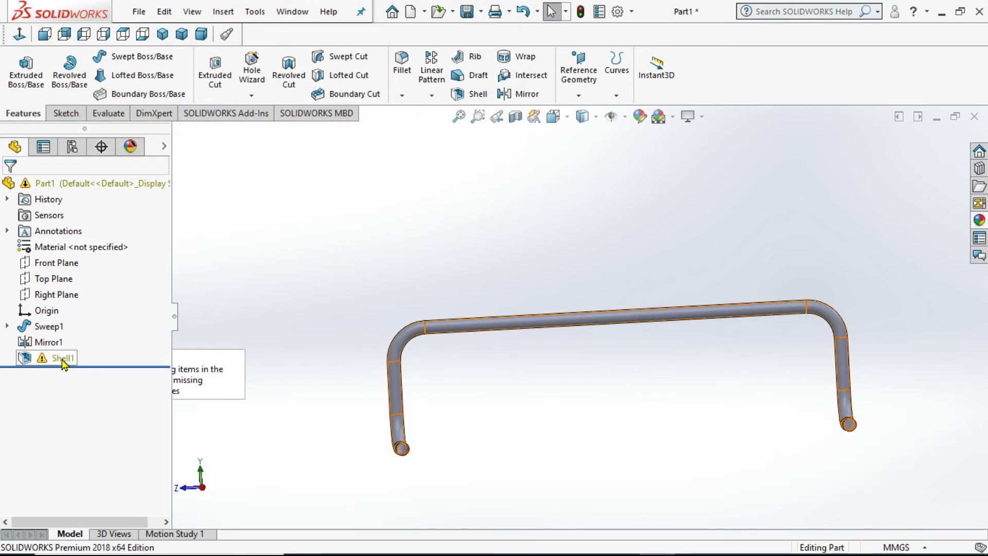
Edit the shell to drop the missing face reference and remove the free end face of the mirrored tube instead
{"action": "left_click", "coordinate": [46, 357]}
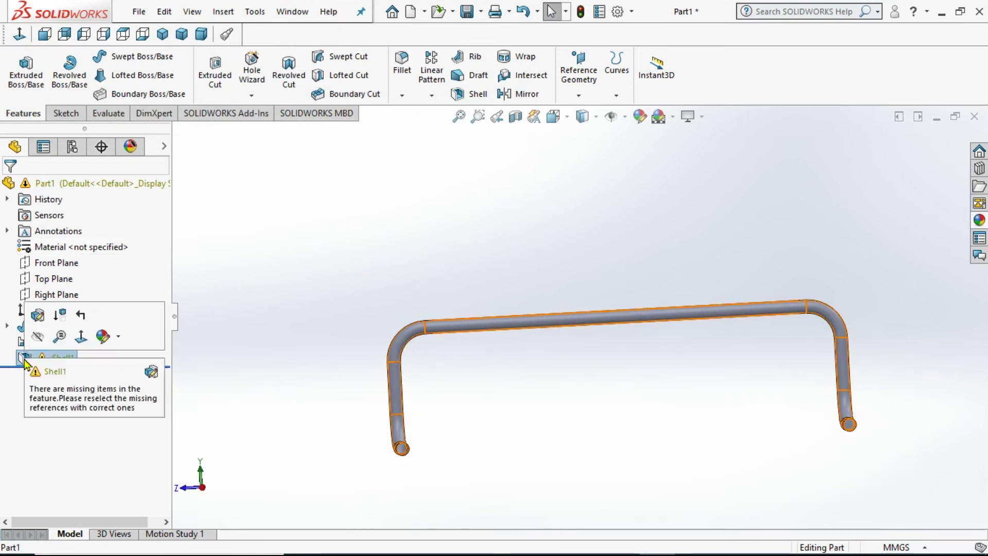
{"action": "left_click", "coordinate": [37, 315]}
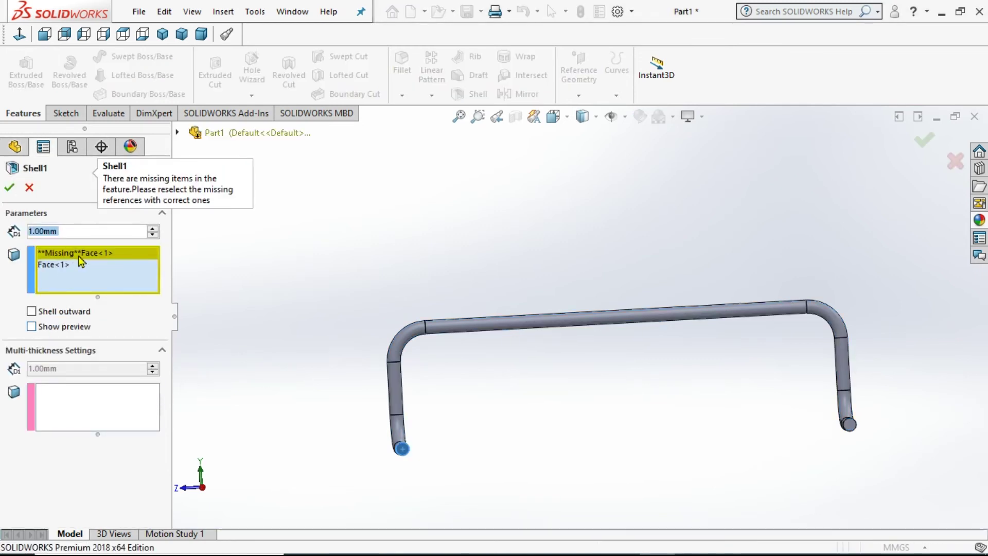
{"action": "left_click", "coordinate": [79, 255]}
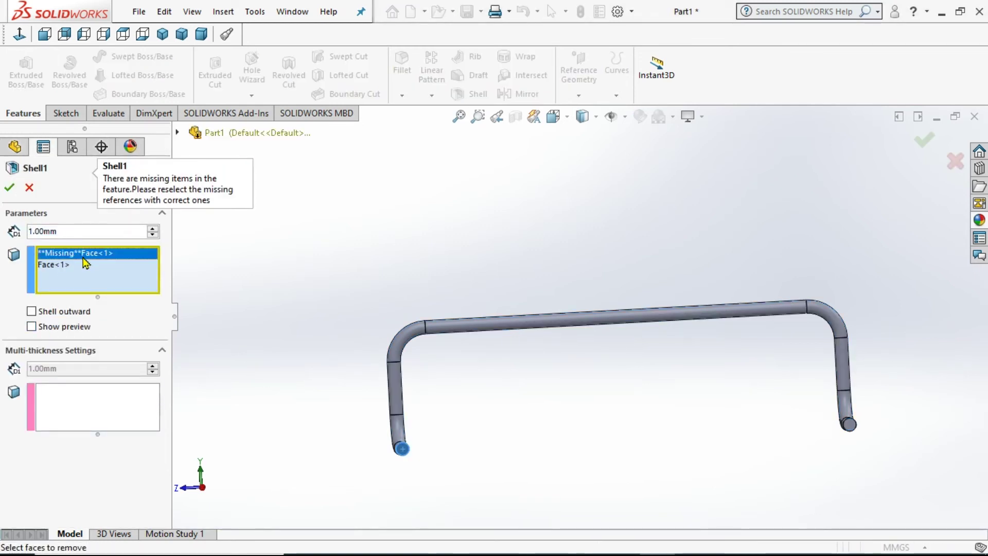
{"action": "key", "text": "Delete"}
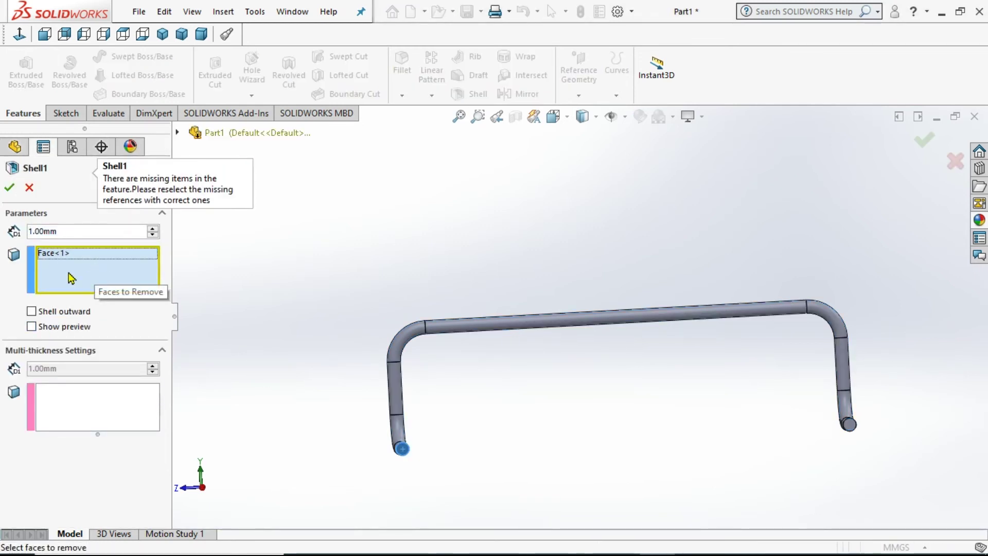
{"action": "left_click", "coordinate": [849, 424]}
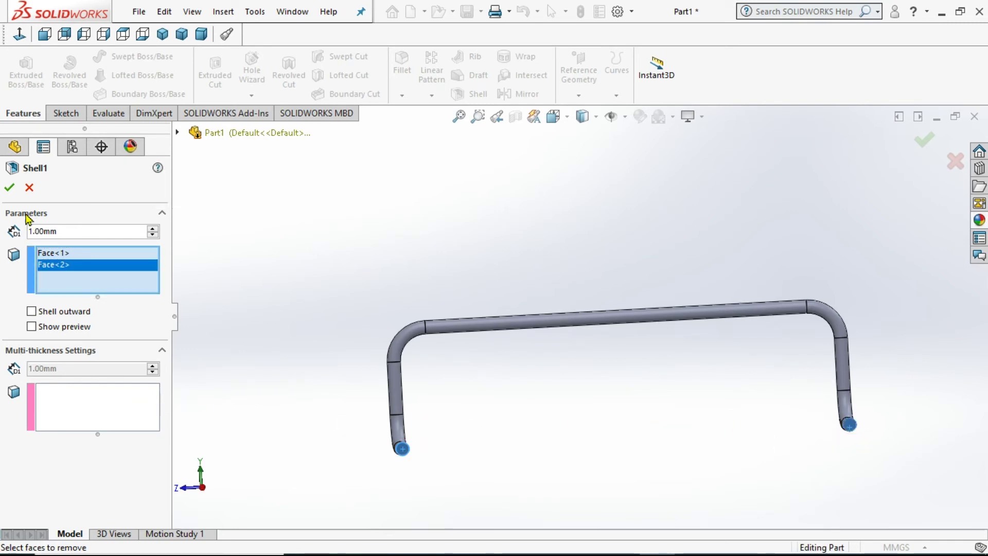
{"action": "key", "text": "Return"}
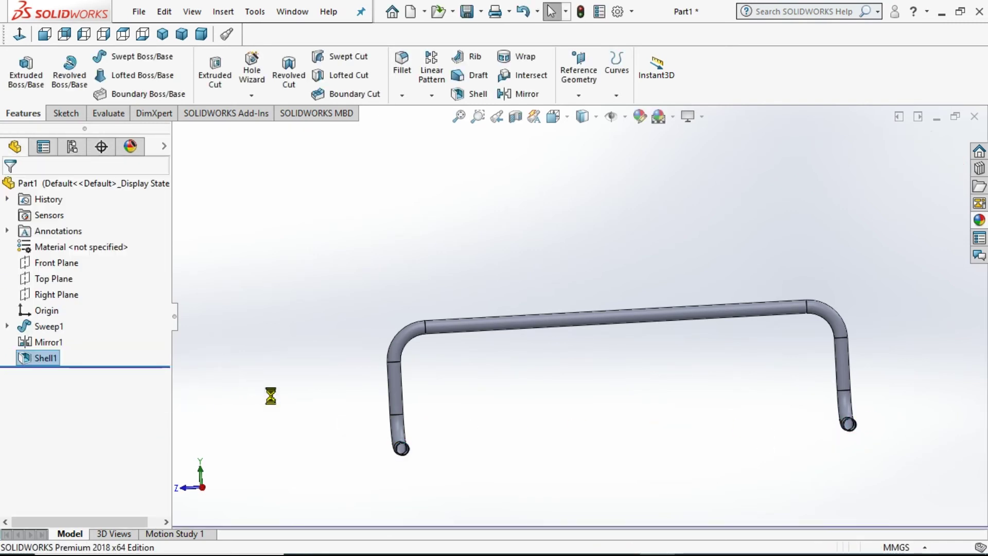
Reopen the mirror feature and check which tube end face serves as the mirror plane
{"action": "scroll", "coordinate": [632, 391], "scroll_direction": "down", "scroll_amount": 3}
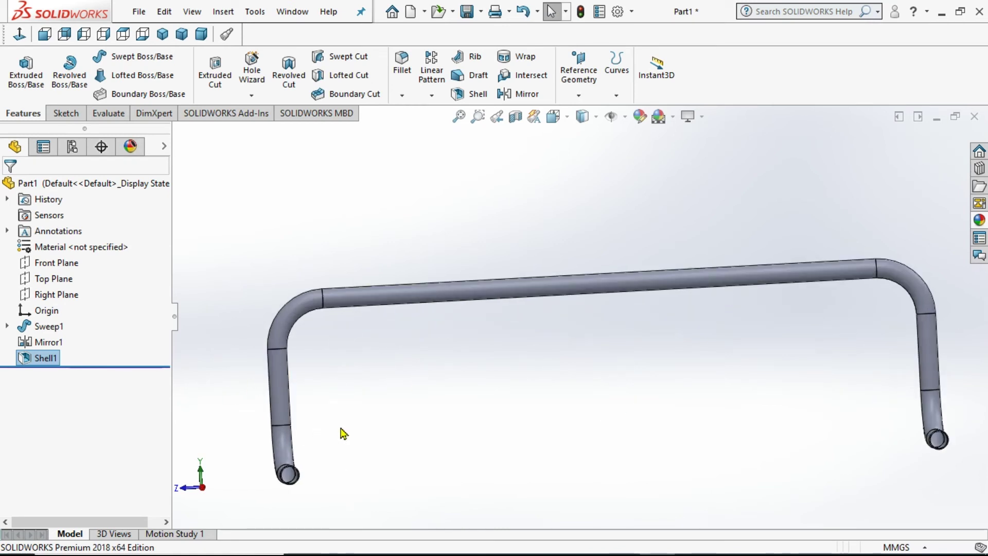
{"action": "scroll", "coordinate": [420, 422], "scroll_direction": "up", "scroll_amount": 2}
{"action": "left_click", "coordinate": [38, 343]}
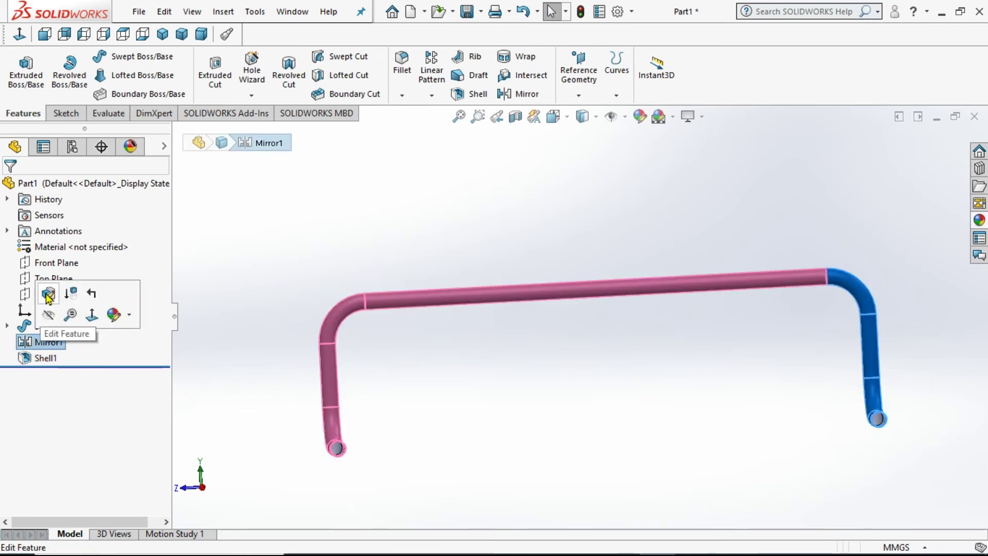
{"action": "left_click", "coordinate": [253, 375]}
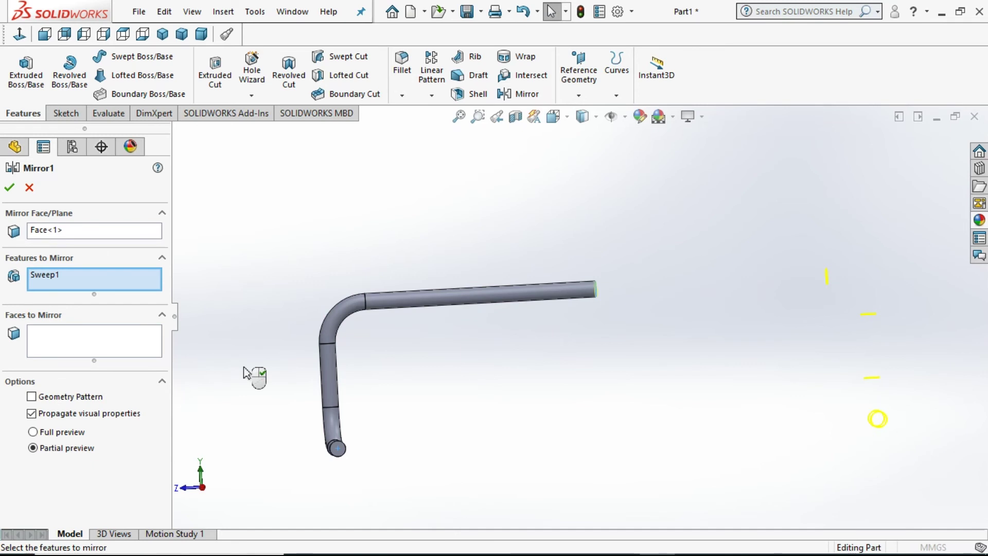
{"action": "middle_click_drag", "start_coordinate": [384, 398], "coordinate": [420, 391]}
{"action": "scroll", "coordinate": [567, 297], "scroll_direction": "down", "scroll_amount": 10}
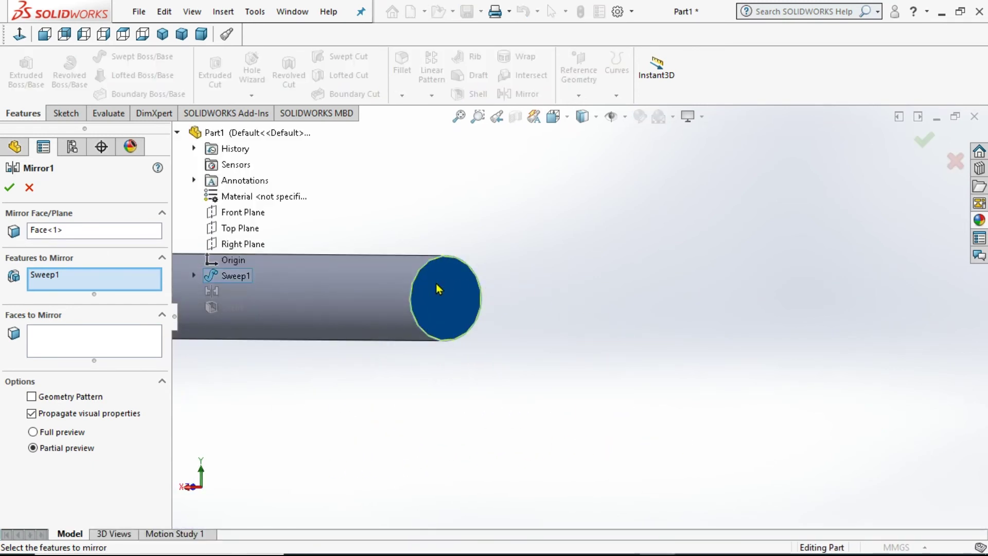
{"action": "left_click", "coordinate": [50, 233]}
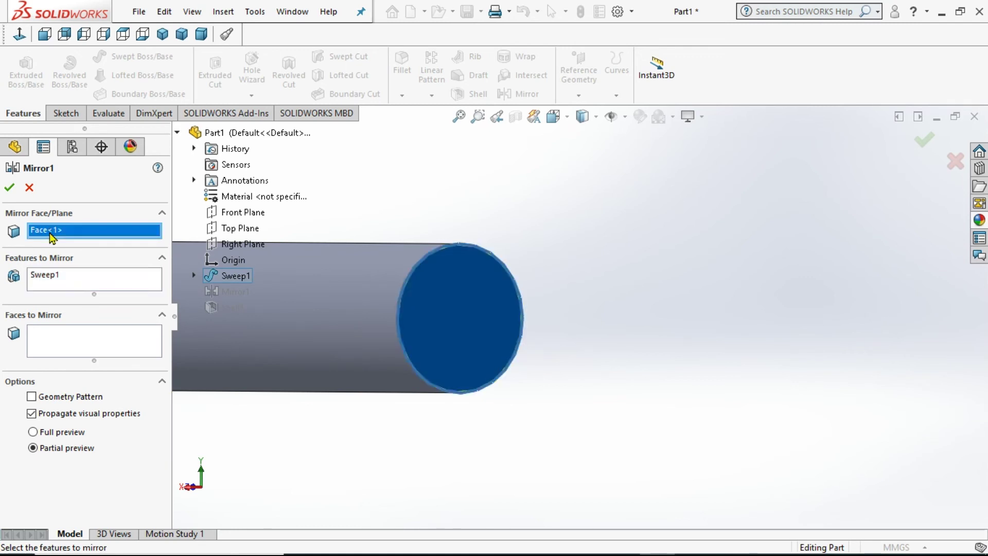
{"action": "left_click", "coordinate": [9, 192]}
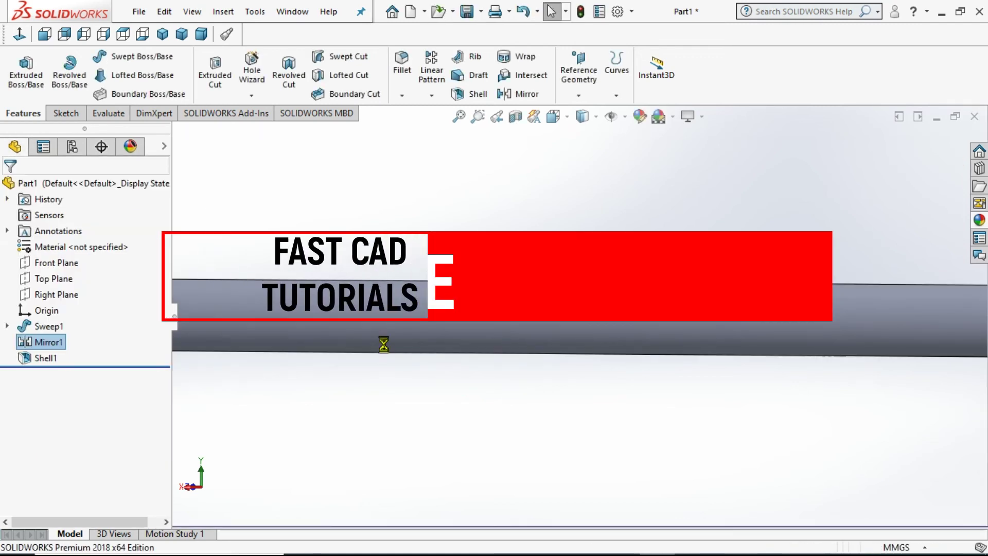
Inspect the tube's open end and hollow interior using a temporary section view on the Front Plane offset to -440 mm, and close the section view
{"action": "scroll", "coordinate": [381, 345], "scroll_direction": "up", "scroll_amount": 5}
{"action": "scroll", "coordinate": [510, 401], "scroll_direction": "up", "scroll_amount": 3}
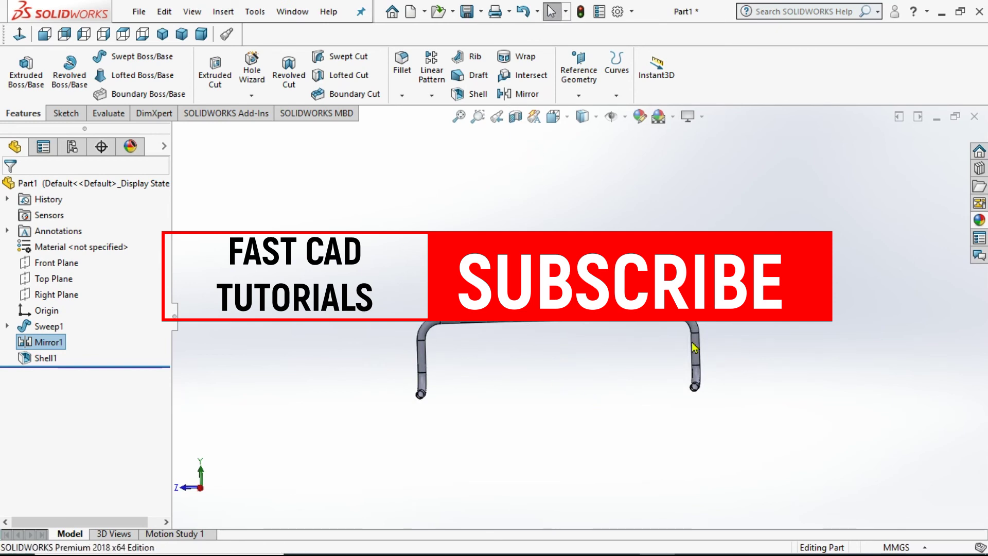
{"action": "scroll", "coordinate": [688, 379], "scroll_direction": "down", "scroll_amount": 10}
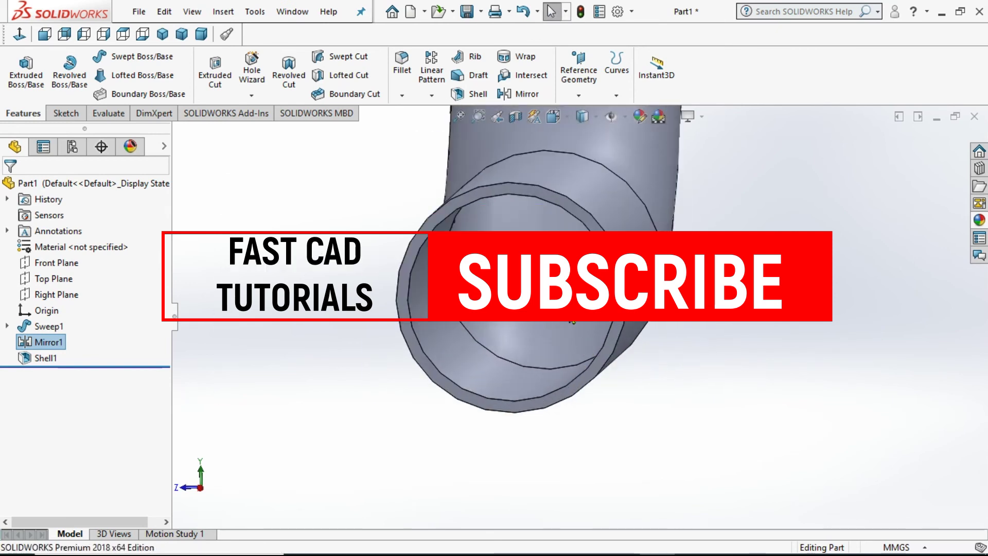
{"action": "scroll", "coordinate": [571, 322], "scroll_direction": "up", "scroll_amount": 10}
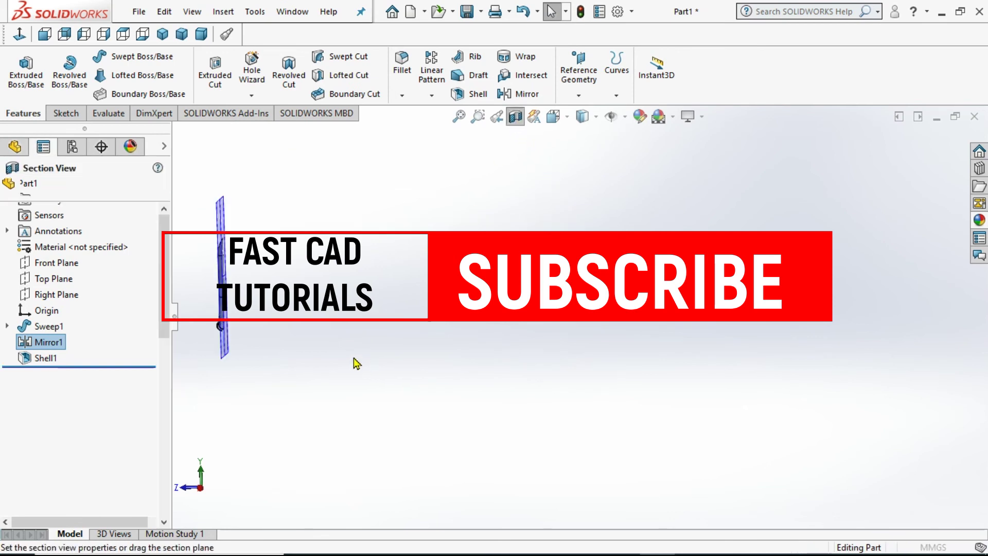
{"action": "left_click_drag", "start_coordinate": [298, 281], "coordinate": [484, 301]}
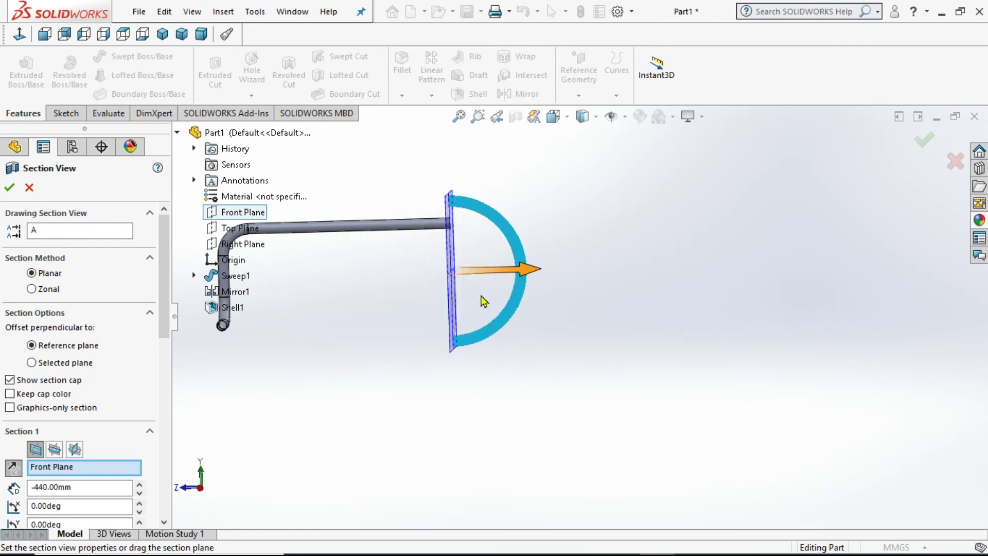
{"action": "middle_click_drag", "start_coordinate": [478, 290], "coordinate": [441, 269]}
{"action": "scroll", "coordinate": [457, 220], "scroll_direction": "down", "scroll_amount": 5}
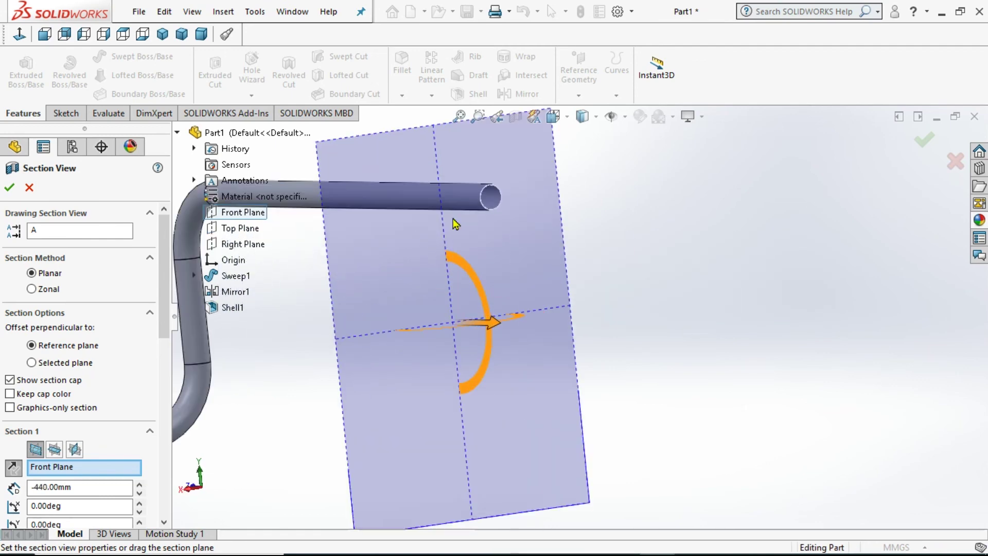
{"action": "scroll", "coordinate": [568, 238], "scroll_direction": "down", "scroll_amount": 5}
{"action": "middle_click_drag", "start_coordinate": [582, 353], "coordinate": [379, 374]}
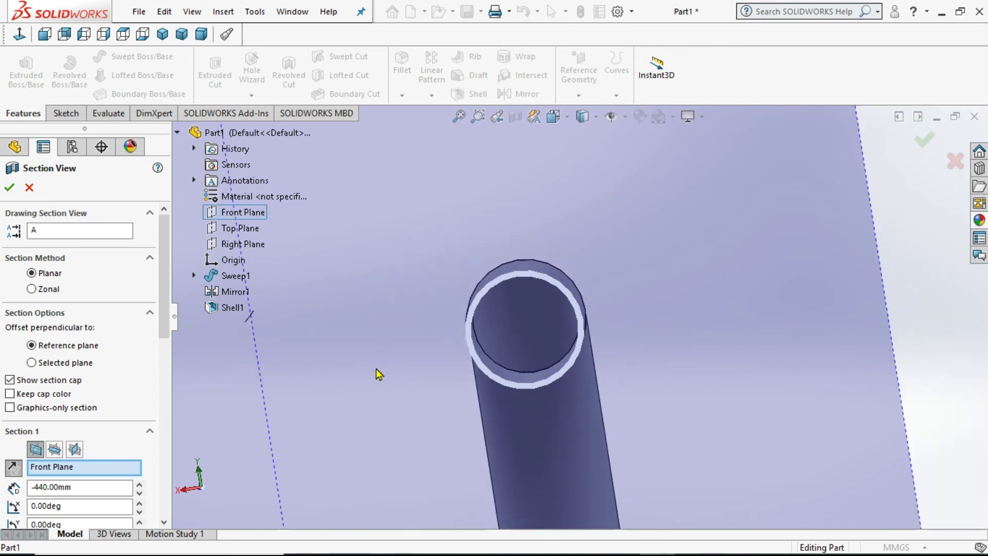
{"action": "scroll", "coordinate": [377, 368], "scroll_direction": "up", "scroll_amount": 3}
{"action": "left_click", "coordinate": [30, 188]}
{"action": "middle_click_drag", "start_coordinate": [426, 346], "coordinate": [582, 392]}
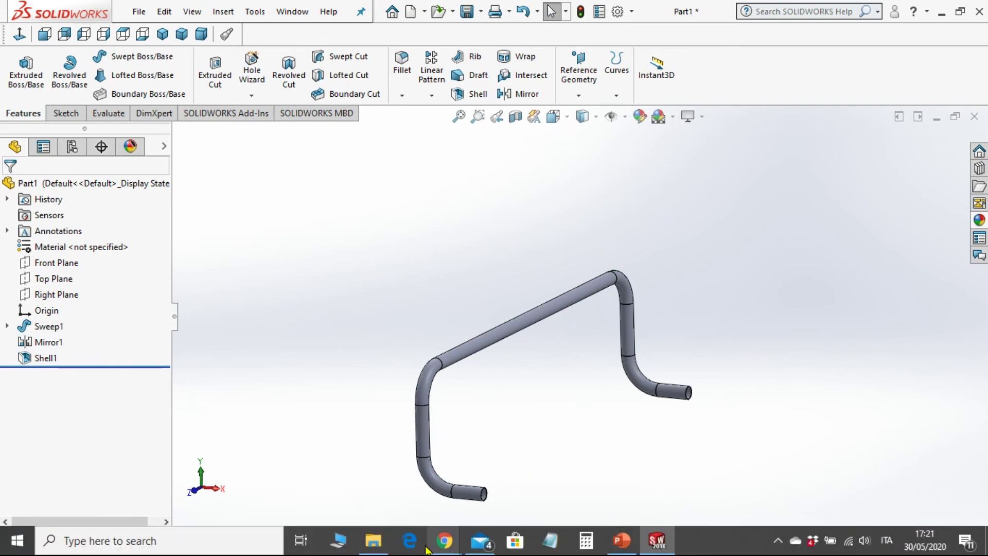